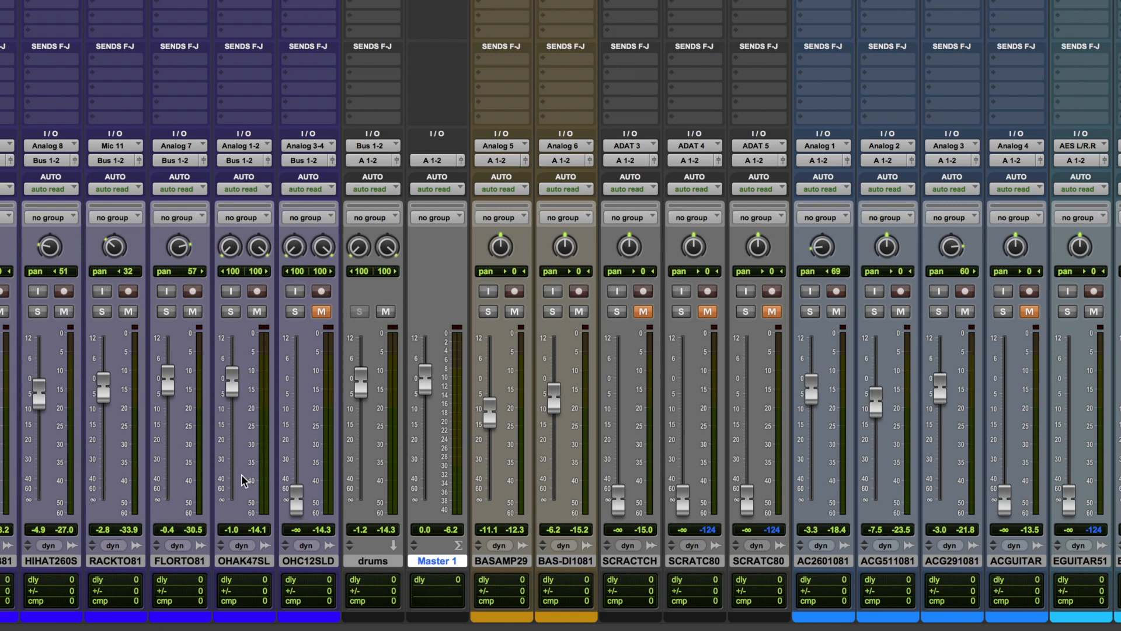
Clear the held peak levels of OHAK47SL and FLORTO81, and nudge the snare top clip's gain in the Edit window.
left_click(254, 530)
left_click(194, 530)
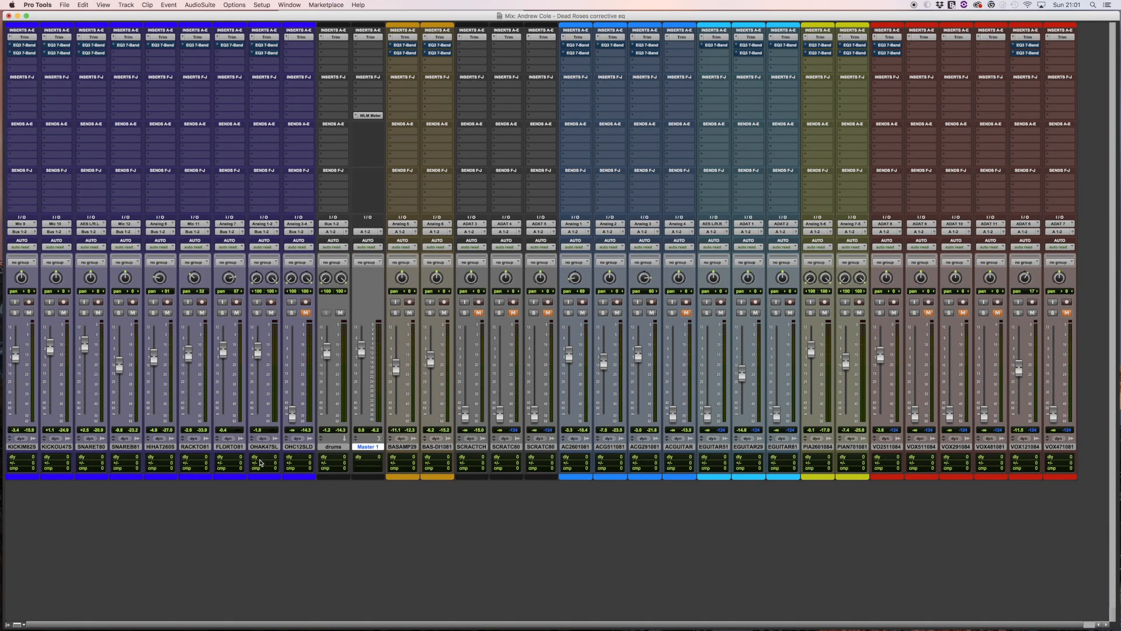
key("super+equal")
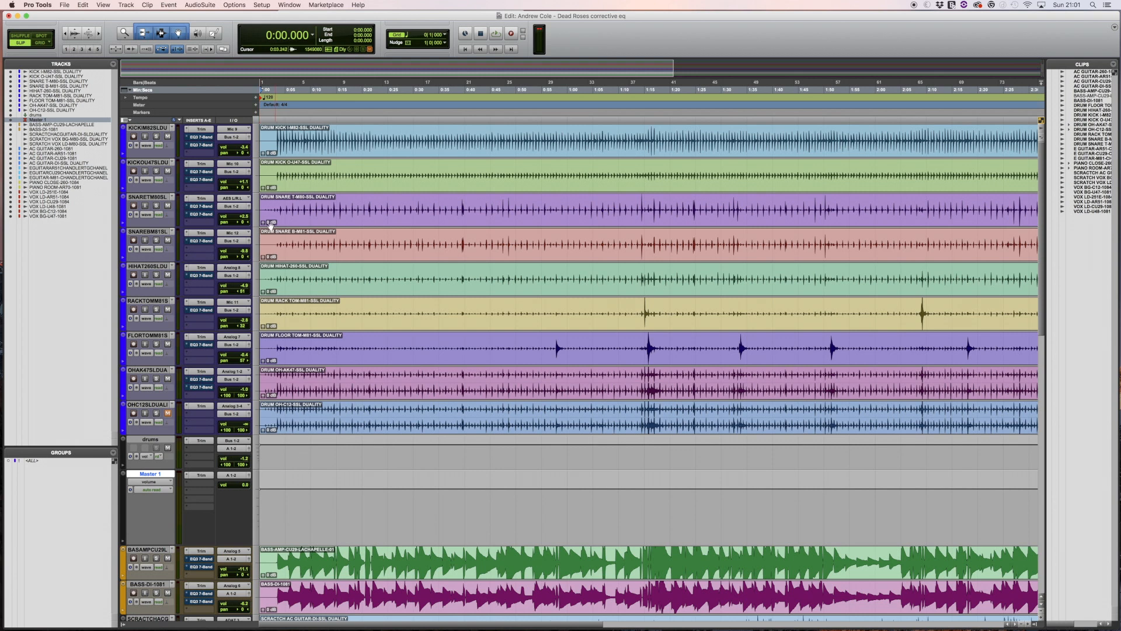
left_click_drag(263, 222, 263, 226)
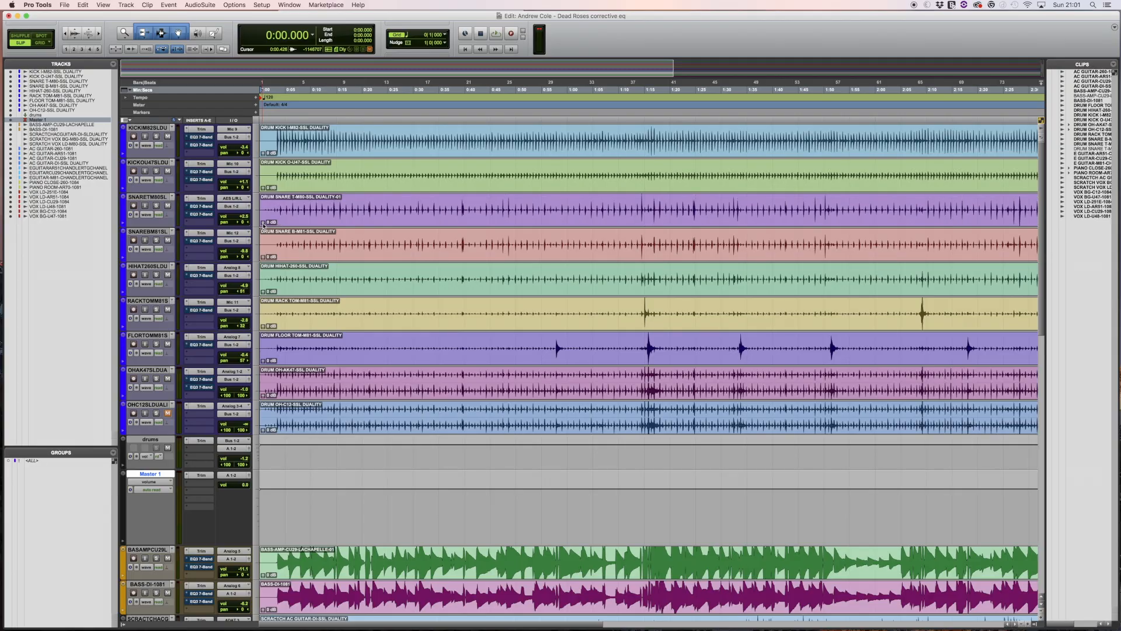
Return to the Mix window and inspect the Trim plug-in on the FLORTO81 track, closing it unchanged.
key("super+equal")
left_click(231, 37)
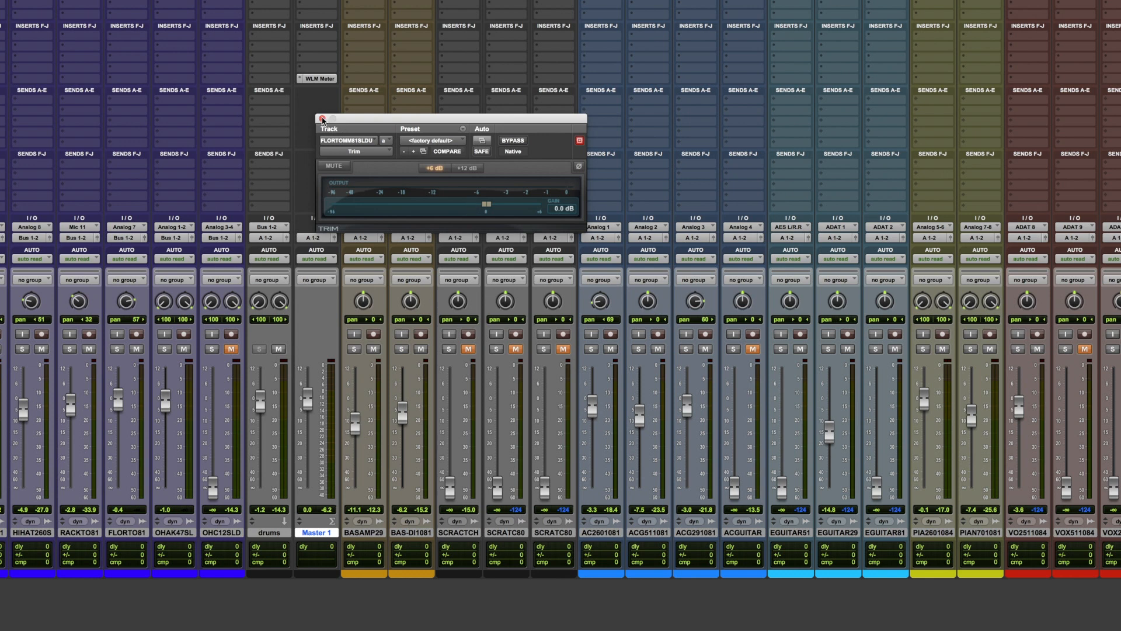
left_click(322, 119)
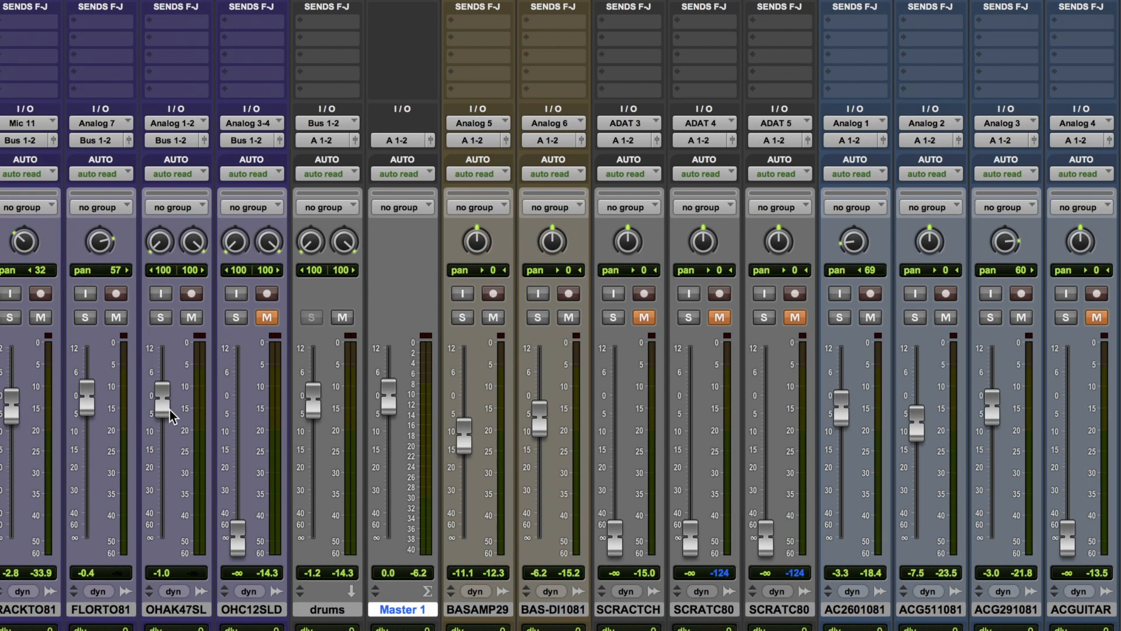
Lower the OHAK47SL fader to -37.3 dB, reset it to its default level, and fine-adjust it to -0.1 dB.
left_click_drag(163, 399, 171, 509)
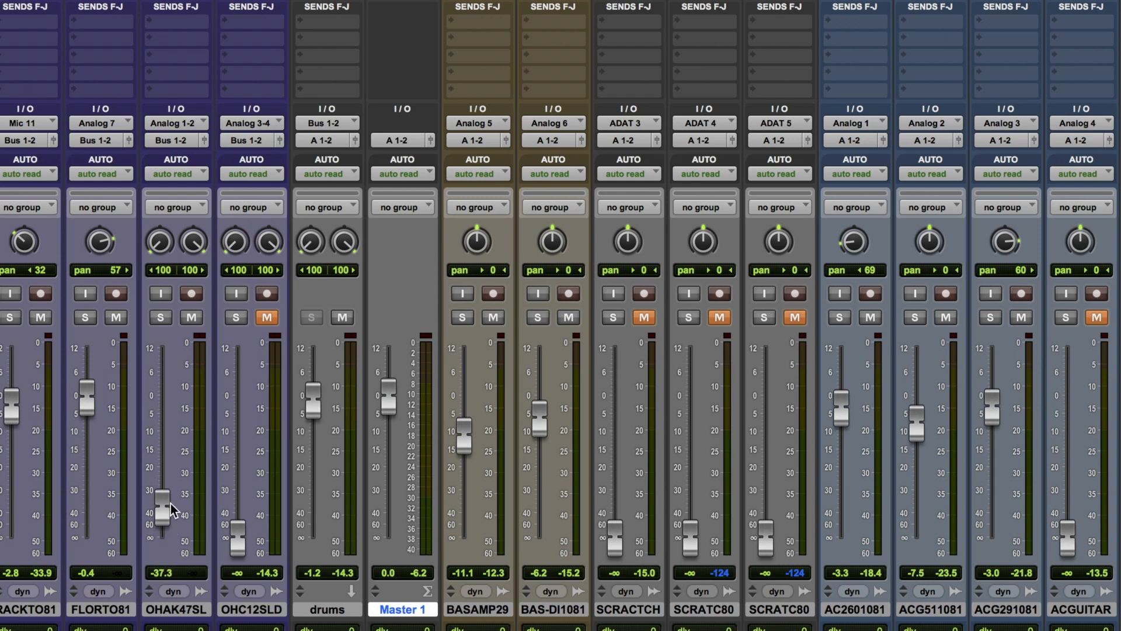
left_click(164, 505, "alt")
left_click_drag(162, 404, 161, 405)
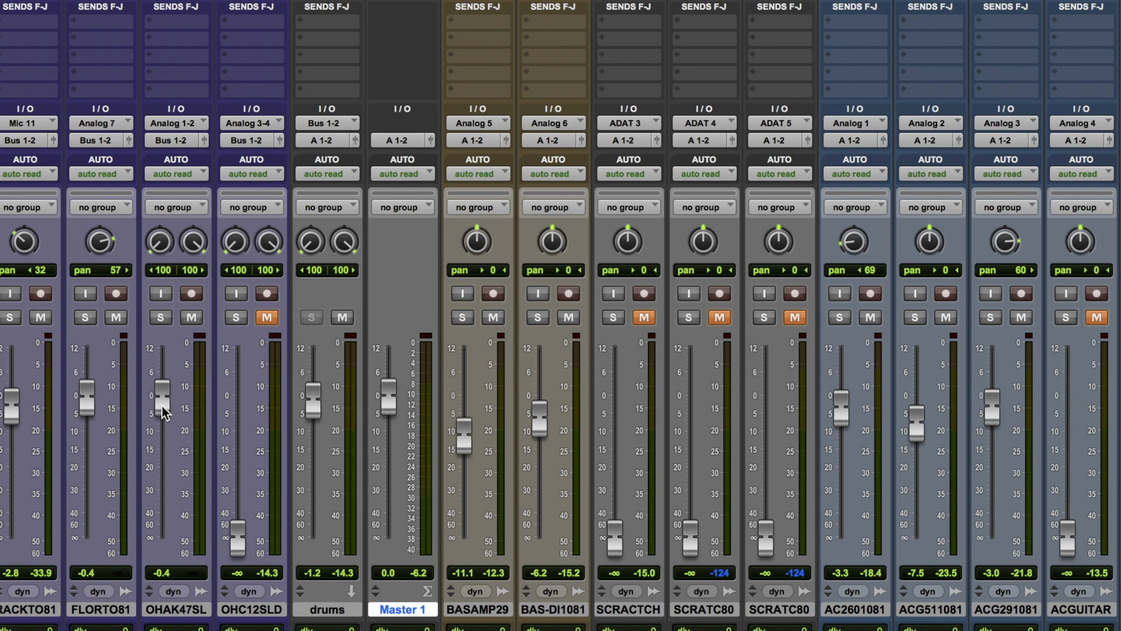
left_click_drag(164, 404, 163, 403)
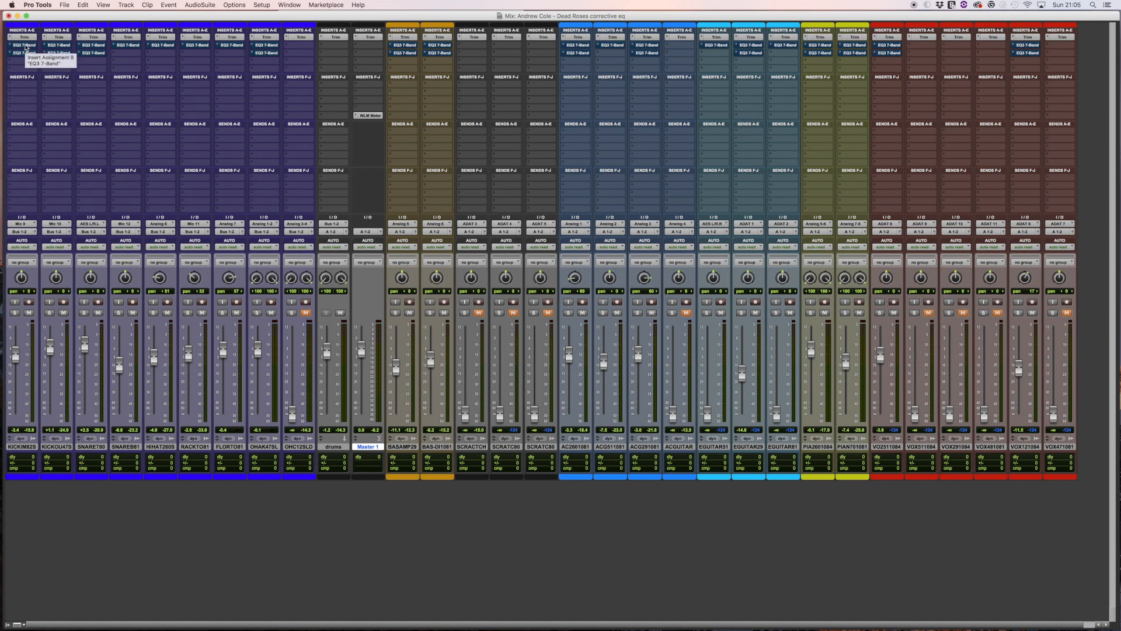
Open the first EQ3 7-Band on the KICKIM82S track and take that insert slot's EQs out of bypass on all tracks.
left_click(25, 47)
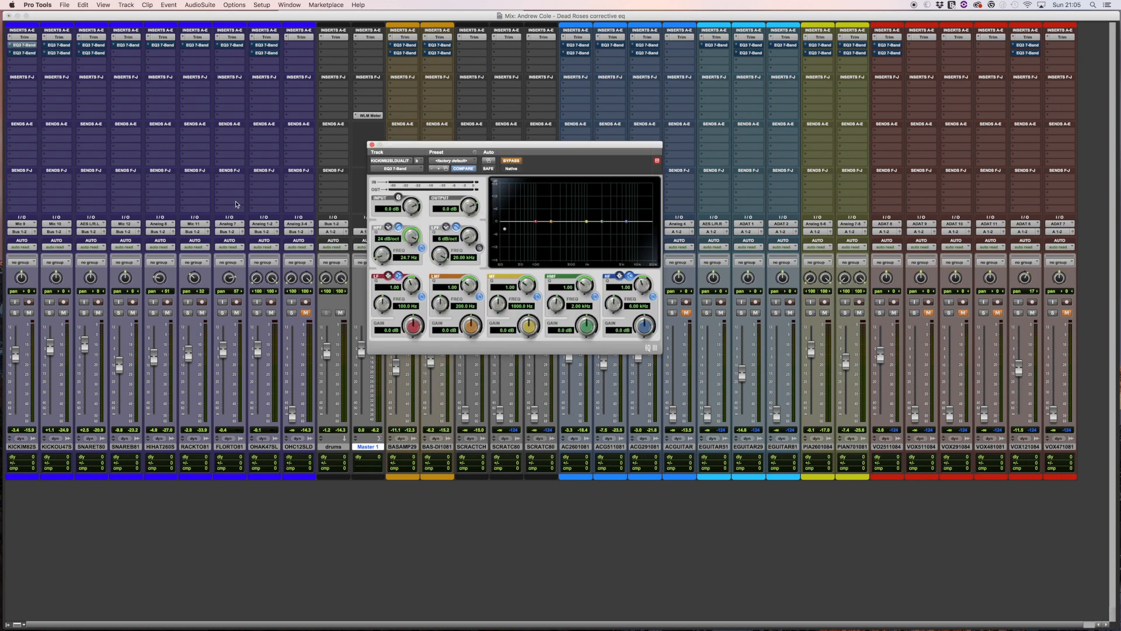
left_click(200, 46, "alt+super")
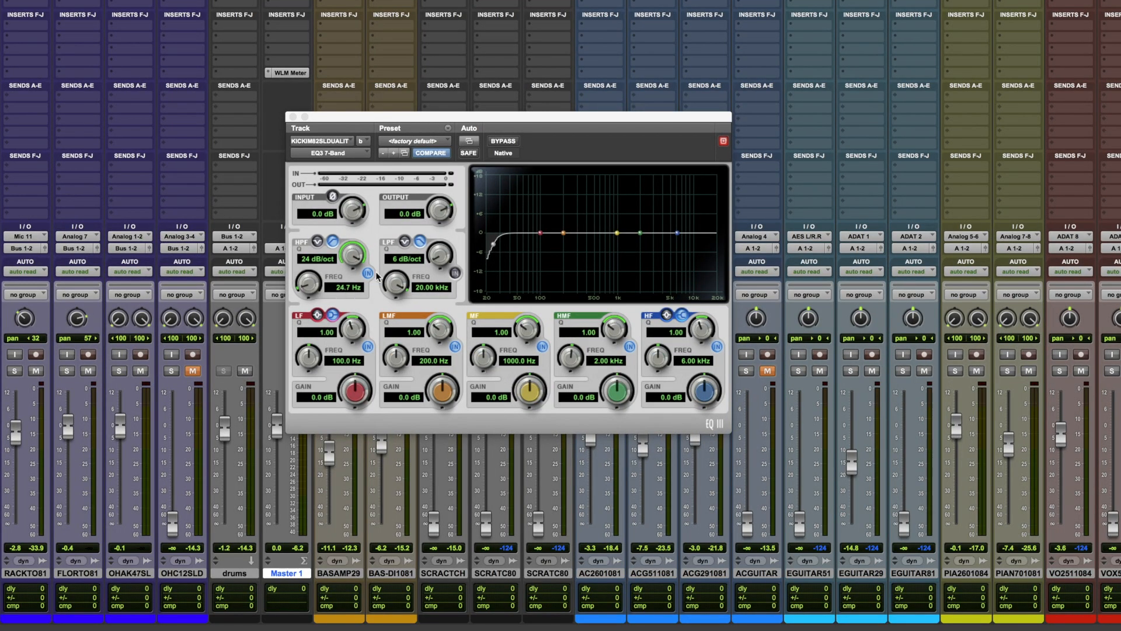
Sweep the kick EQ's high-pass frequency up to 626.9 Hz and reduce its slope to 6 dB/oct.
left_click(351, 256)
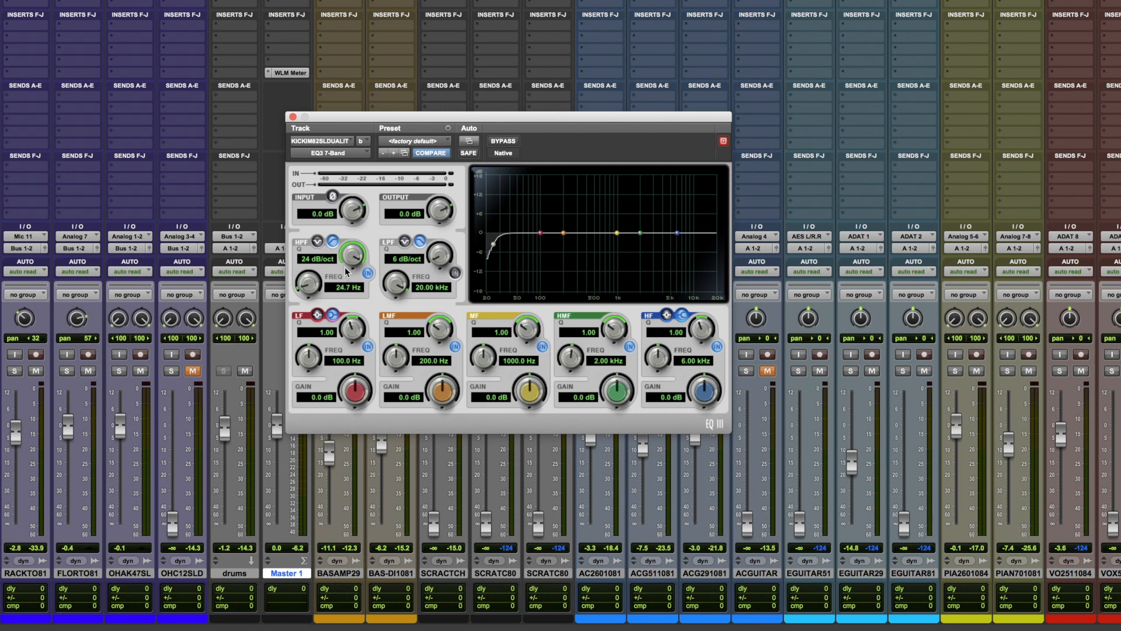
left_click_drag(345, 268, 344, 348)
left_click_drag(312, 292, 376, 154)
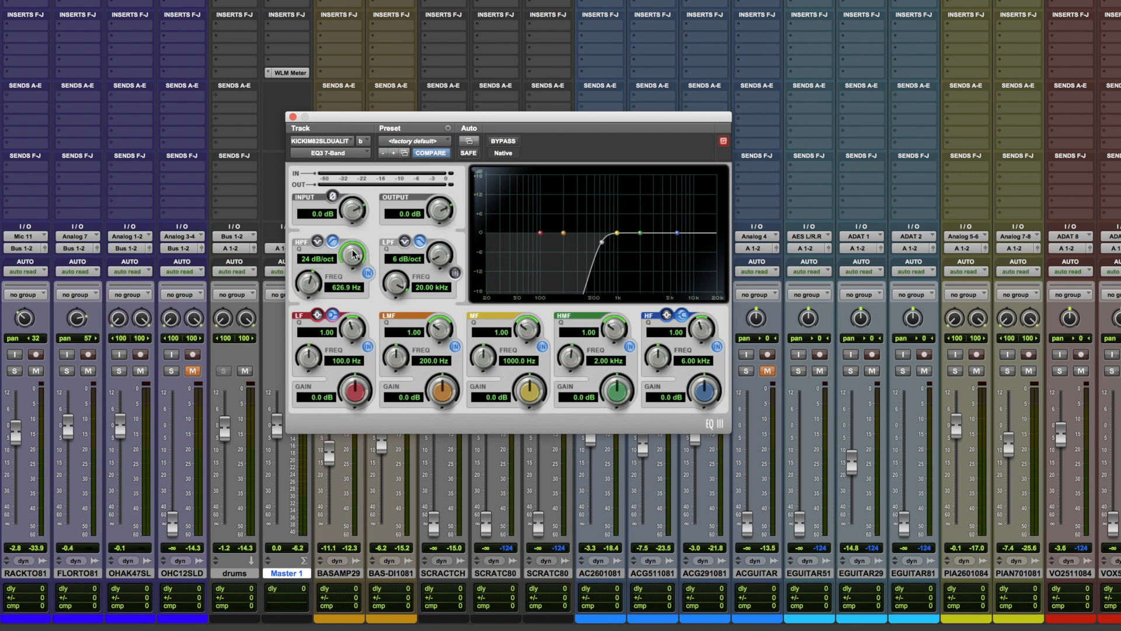
left_click_drag(352, 255, 353, 352)
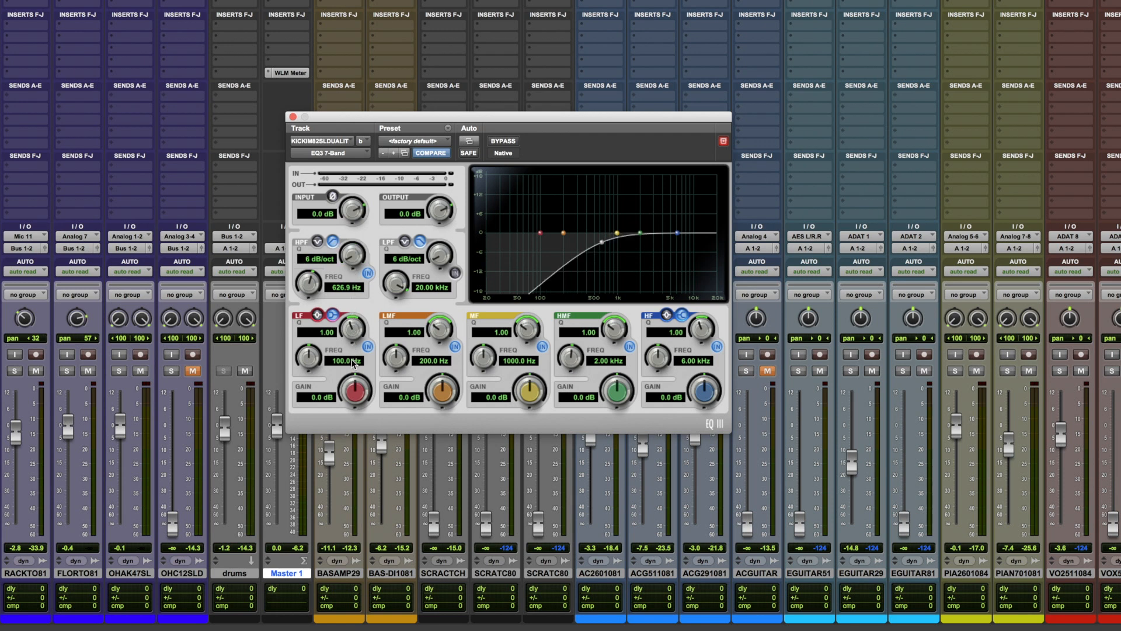
Set the kick EQ's high-pass filter to 23.6 Hz with a 24 dB/oct slope.
left_click_drag(308, 285, 302, 366)
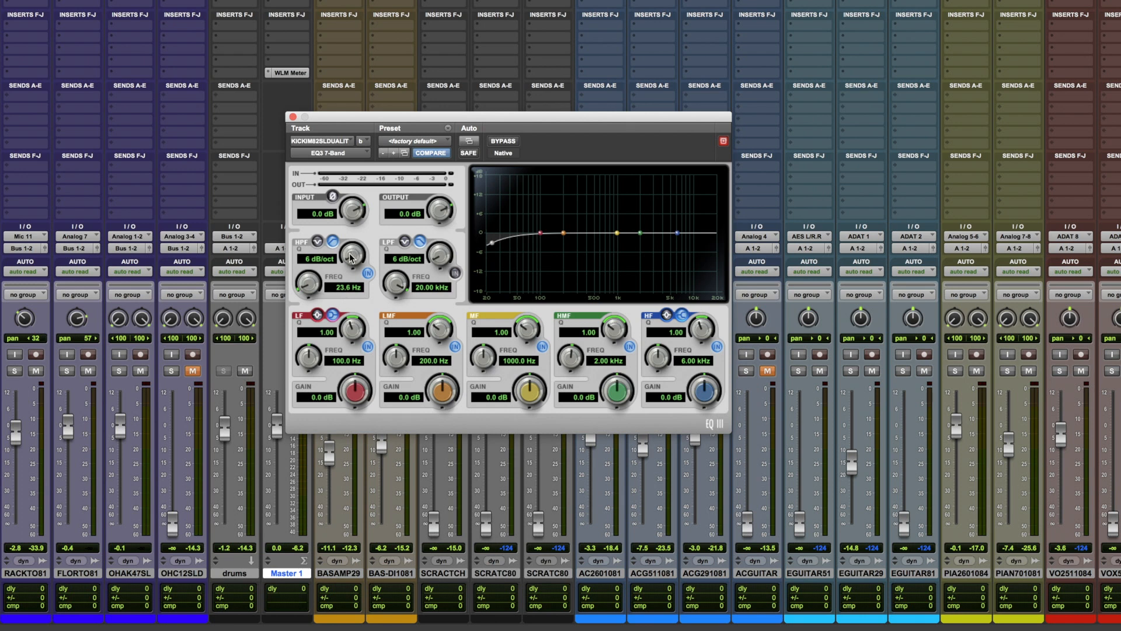
left_click_drag(349, 252, 362, 174)
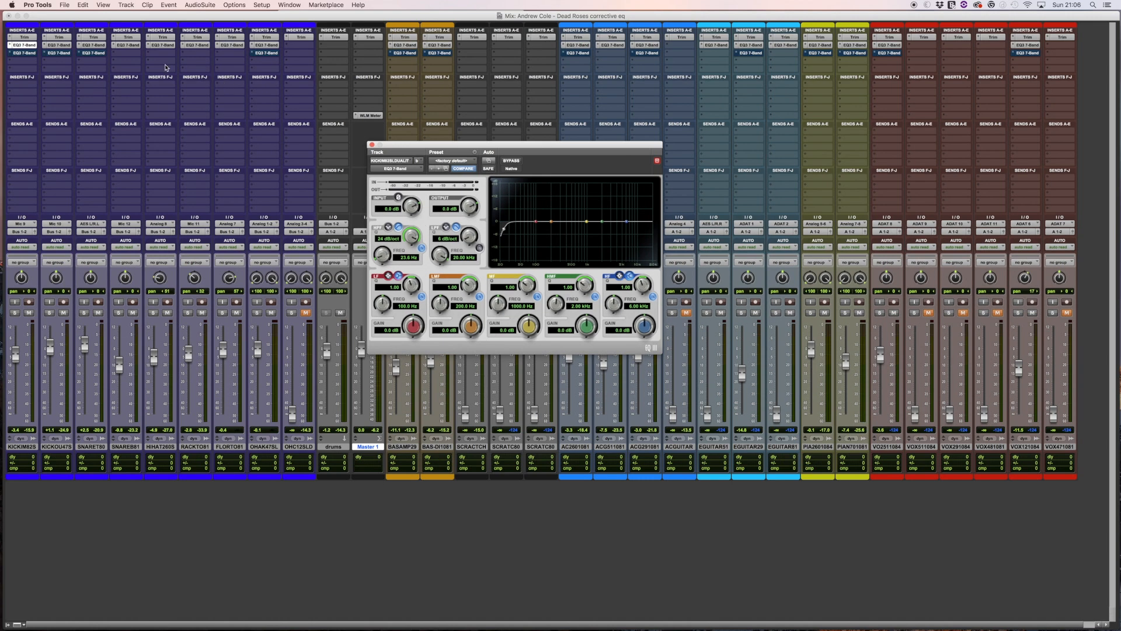
Review the first EQ3 7-Band's filter settings on the snare top, bass amp, AC2601081 and EGUITAR29 tracks, and close the plug-in.
left_click(92, 45)
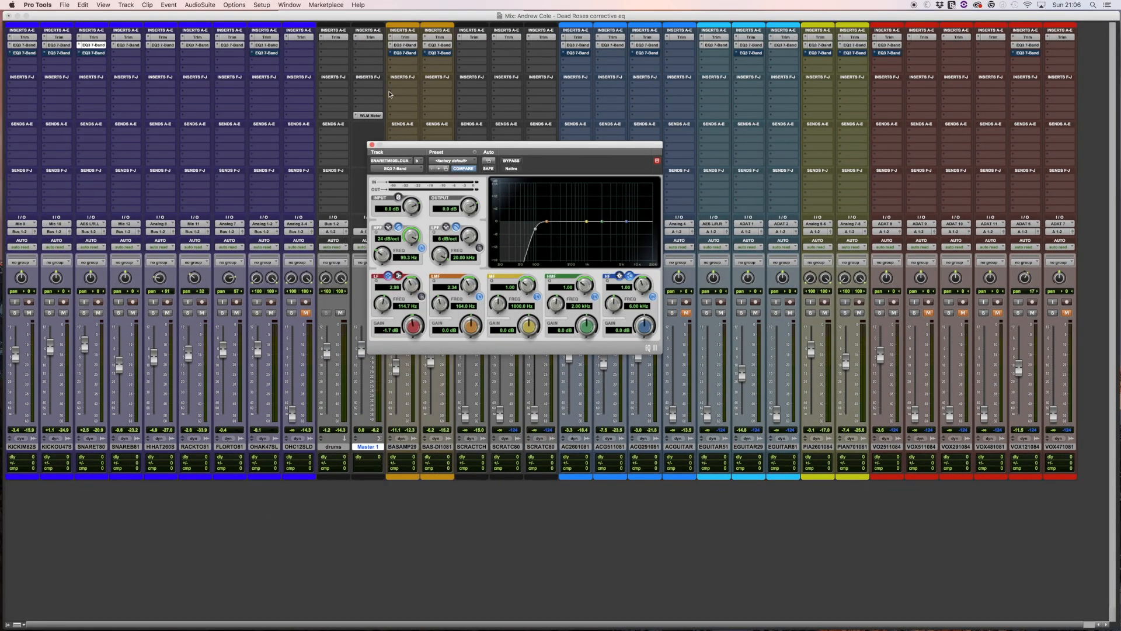
left_click(405, 45)
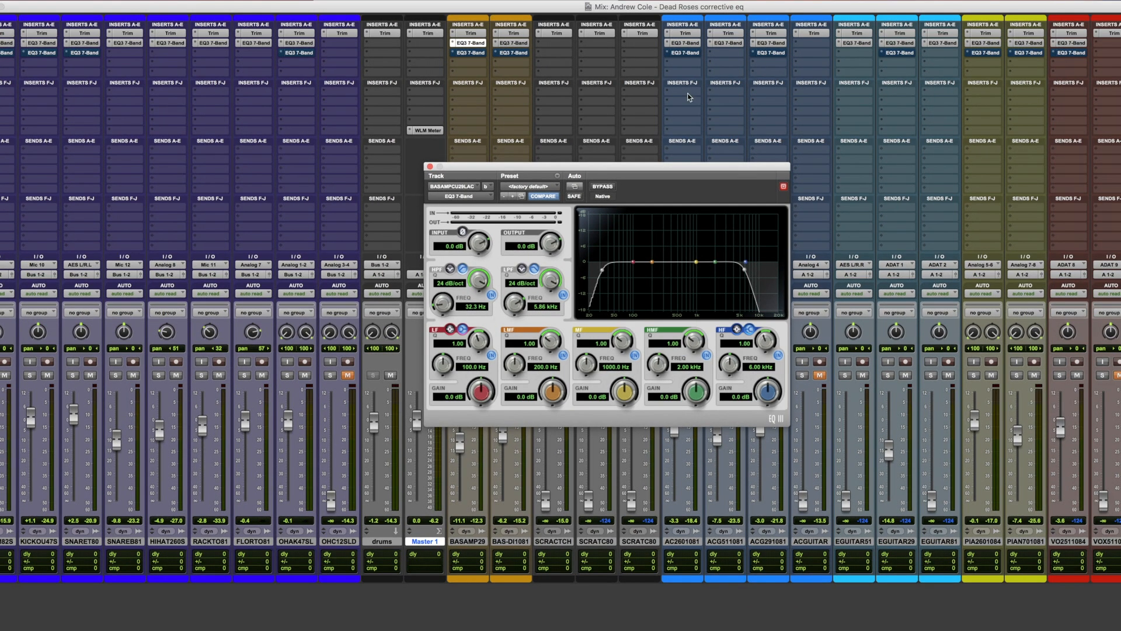
left_click(695, 43)
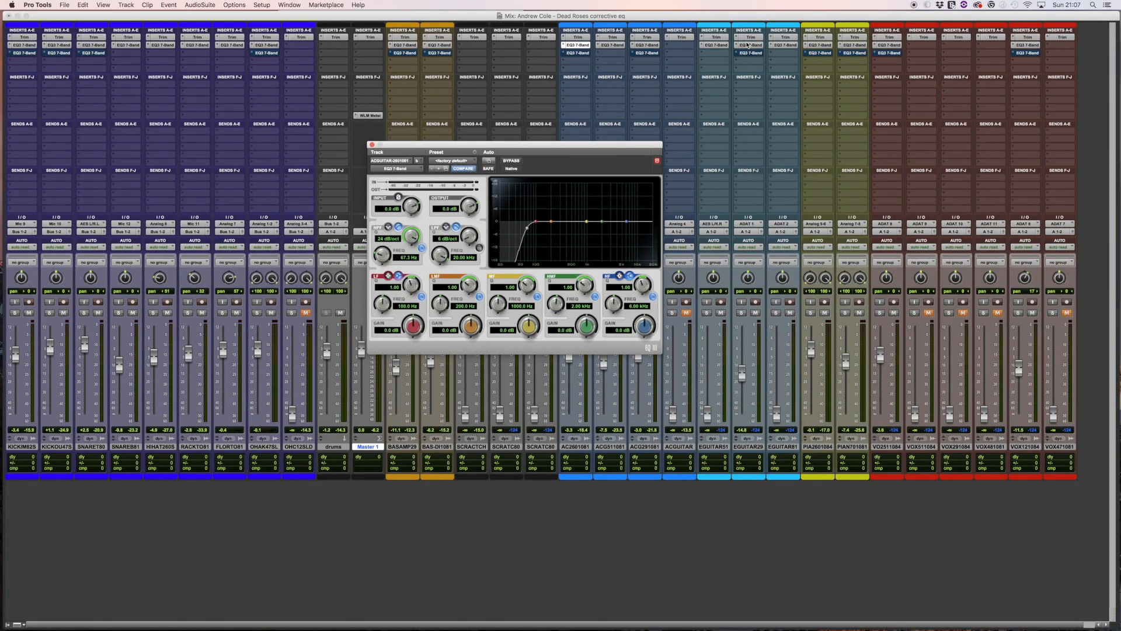
left_click(750, 45)
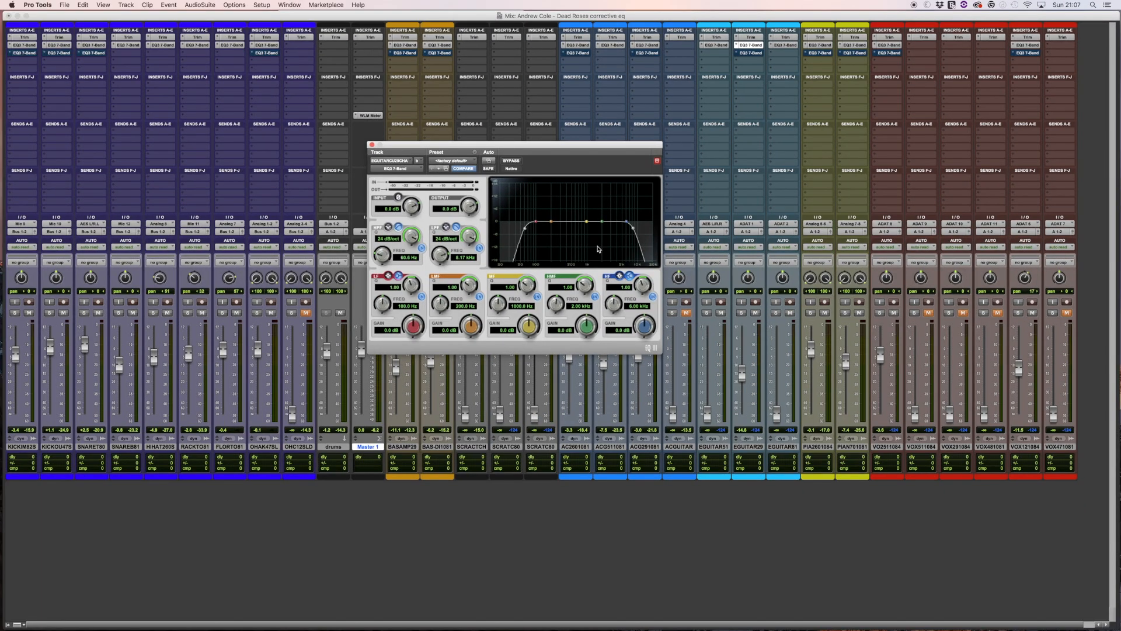
left_click(372, 145)
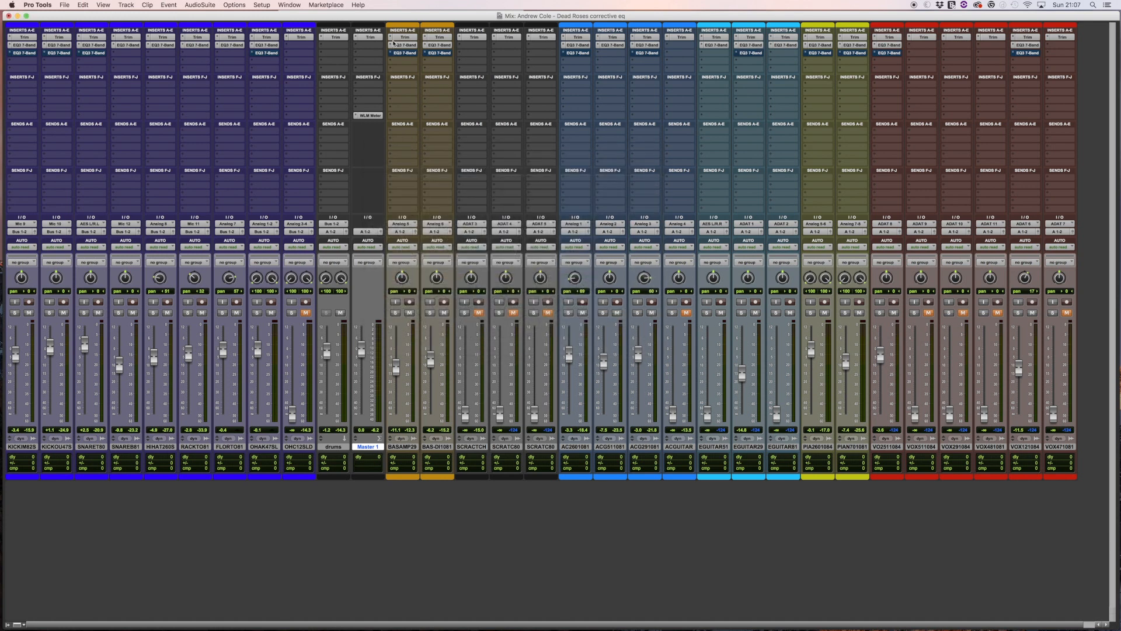
Compare the mix with and without the filters by repeatedly toggling bypass for the first EQ3 7-Band on all tracks.
left_click(405, 47, "alt+super")
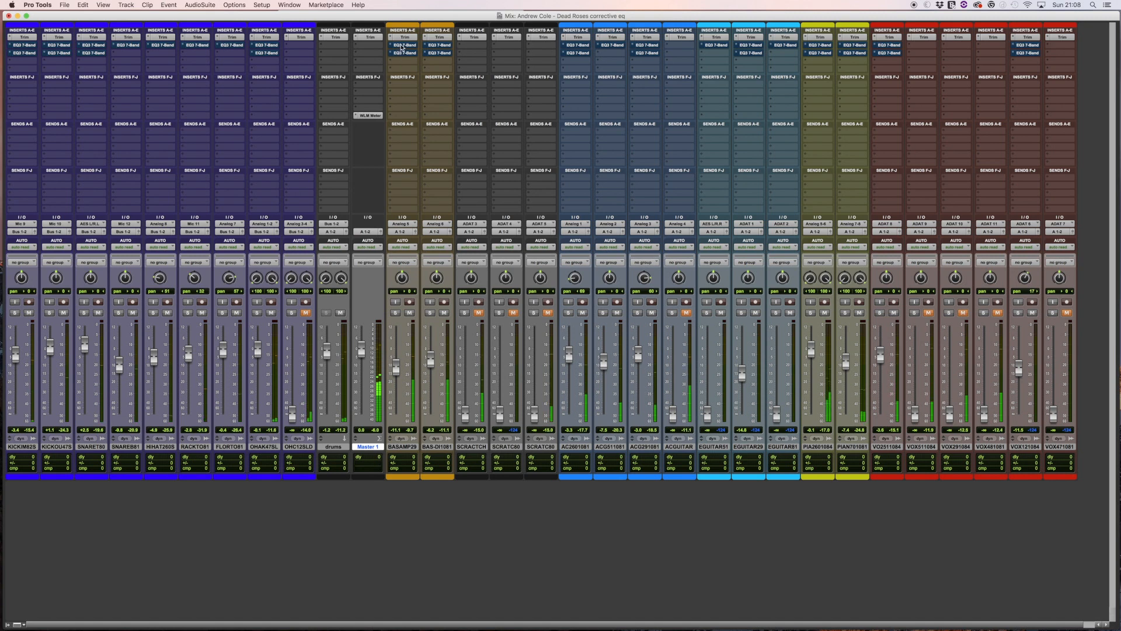
left_click(401, 46, "alt+super")
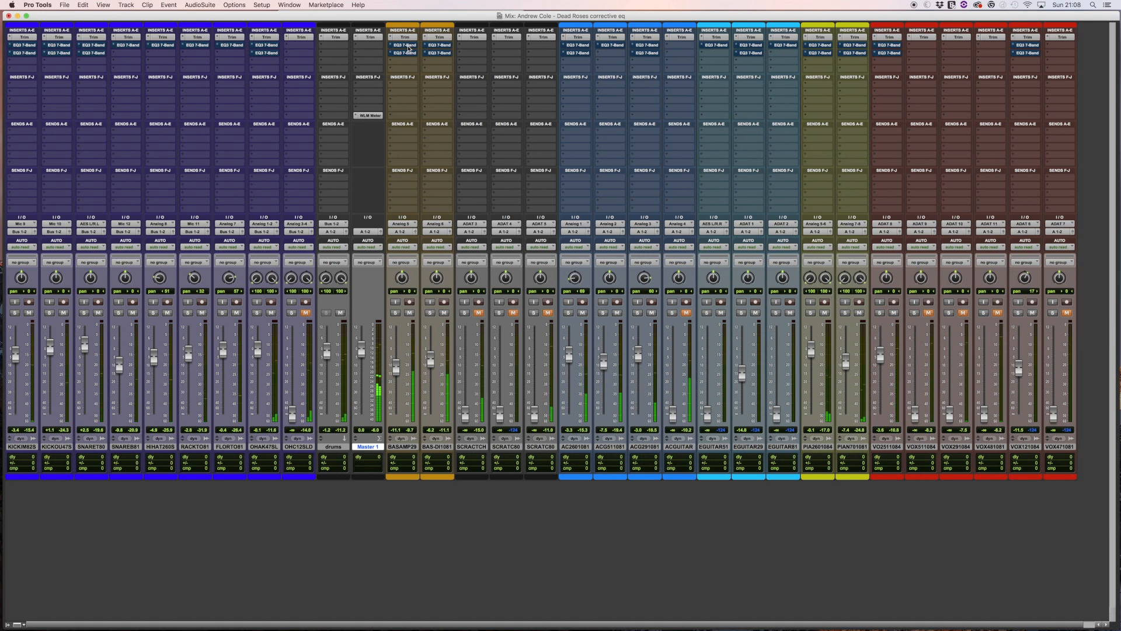
left_click(407, 47, "alt+super")
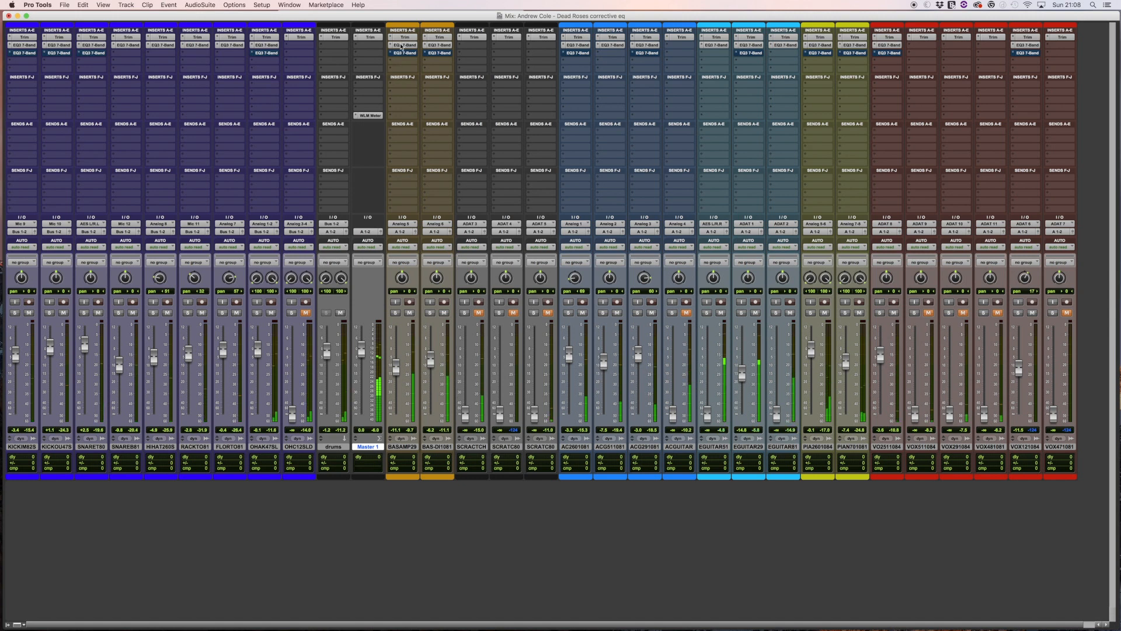
left_click(401, 49, "alt+super")
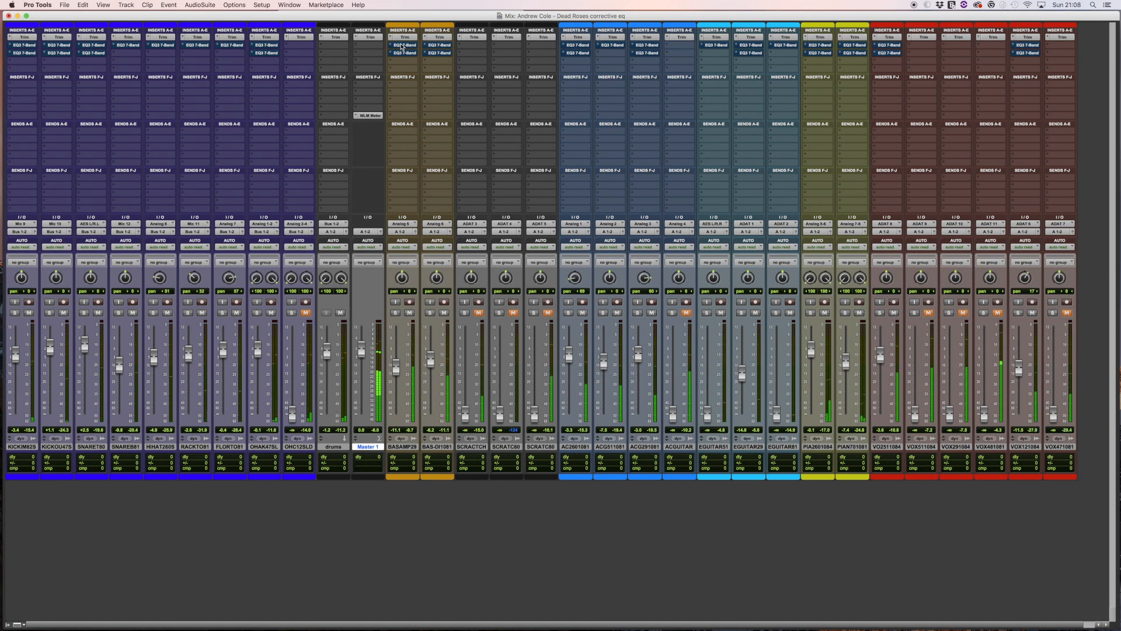
left_click(401, 46, "alt+super")
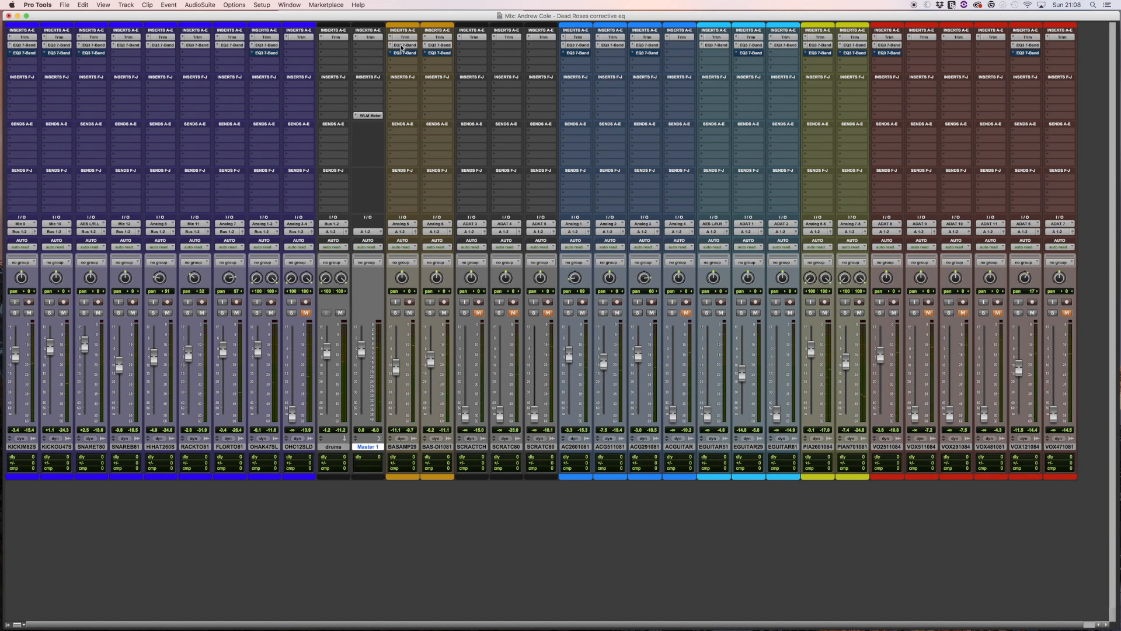
left_click(402, 51, "alt+super")
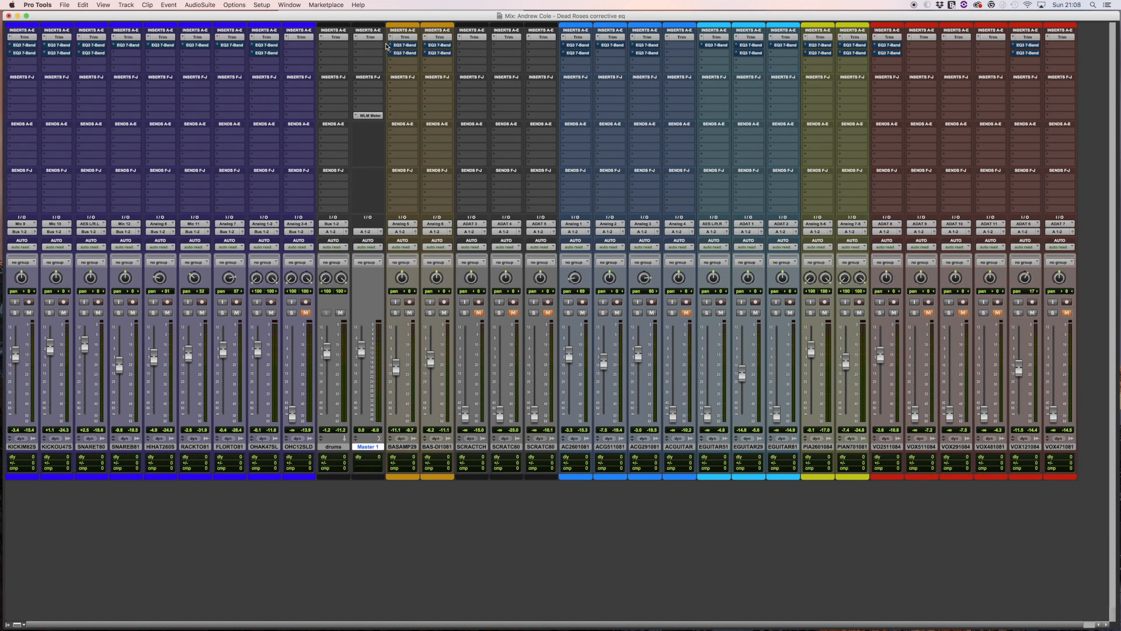
left_click(407, 45, "alt+super")
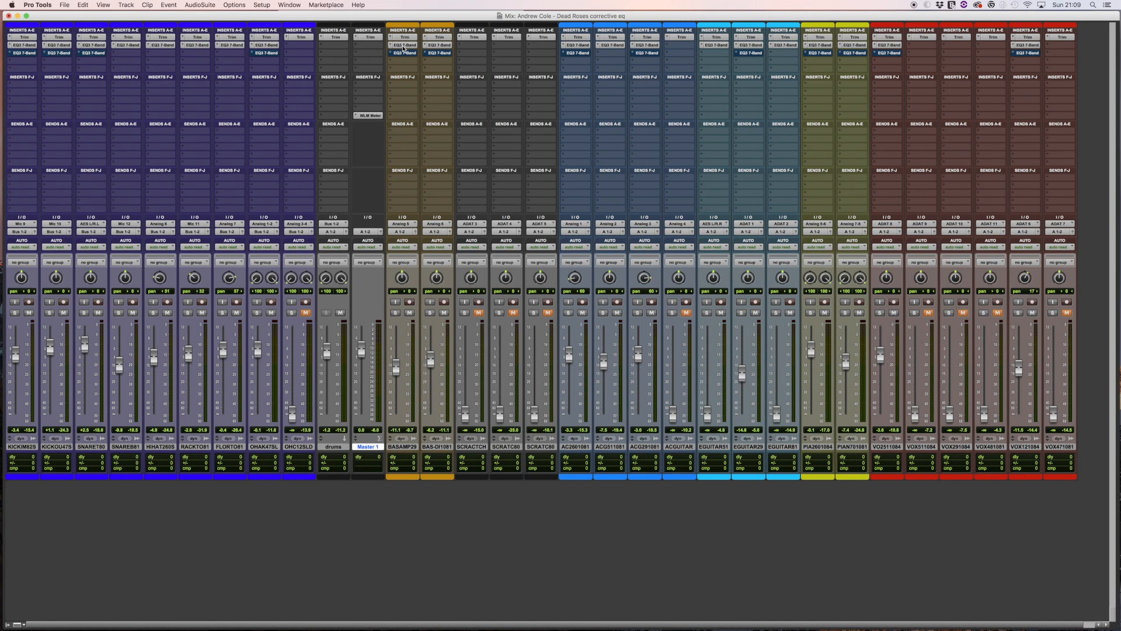
Start playback in the Edit window from 2:29.504, with more of the song's timeline in view.
key("super+equal")
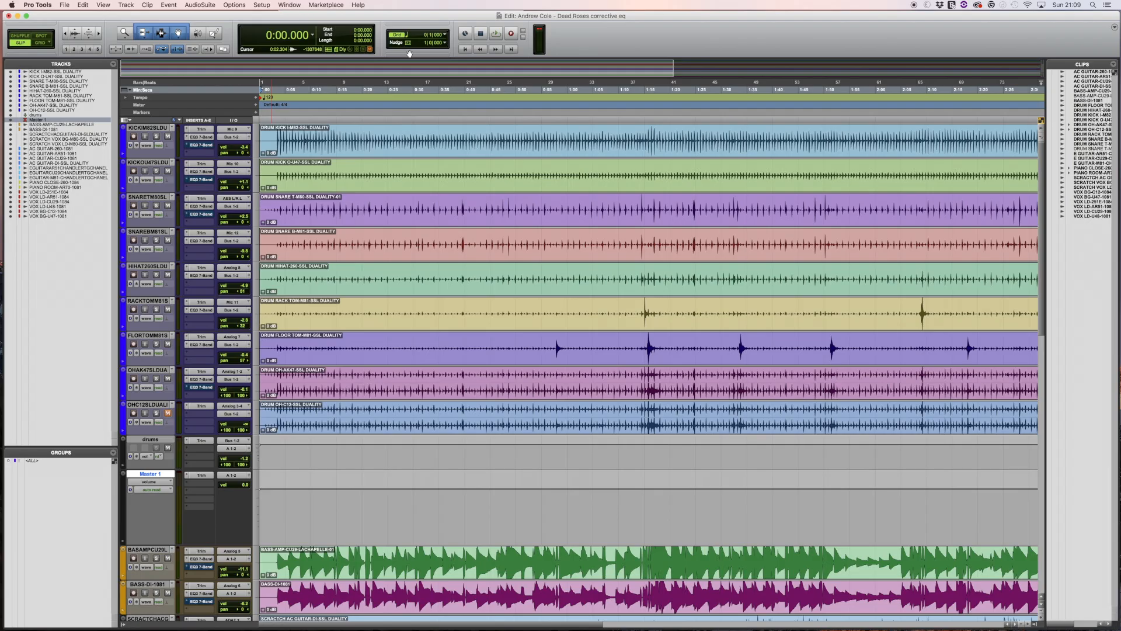
key("super+bracketleft")
key("super+bracketleft")
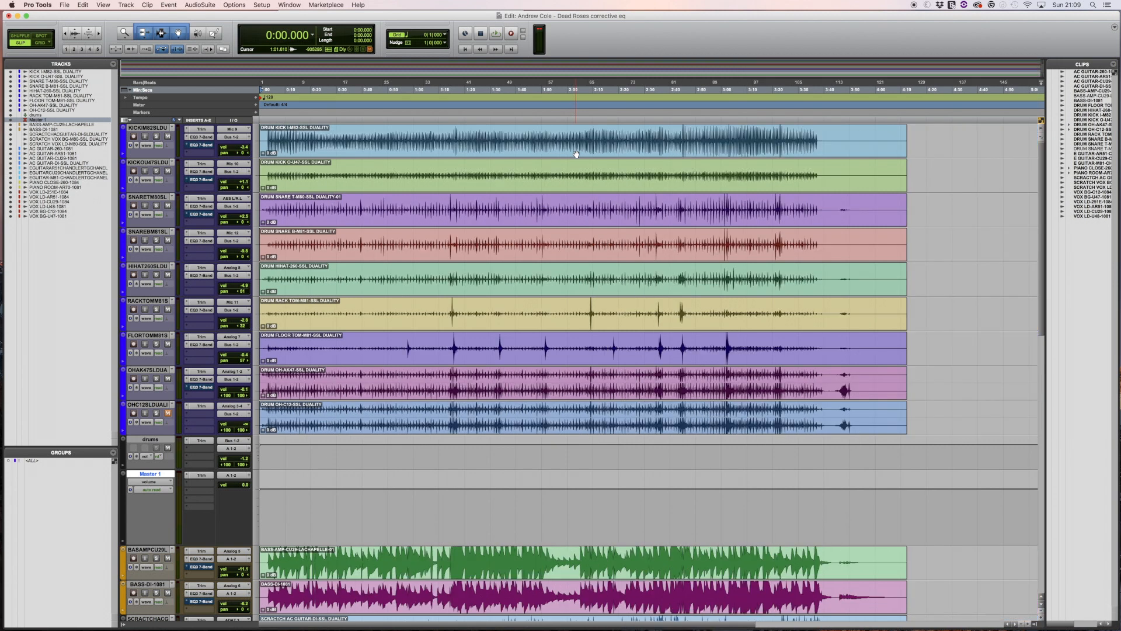
left_click(451, 138)
key("space")
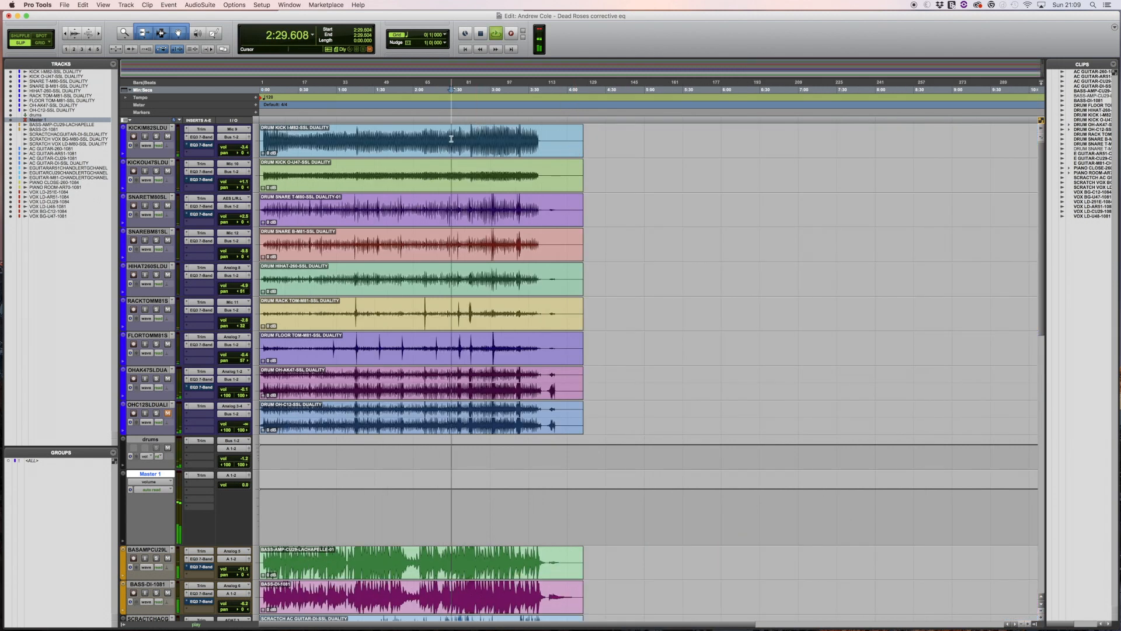
Compare this later song section by toggling all the first-slot EQs in the Mix window, and return to the Edit window.
key("super+equal")
left_click(408, 45, "alt+super")
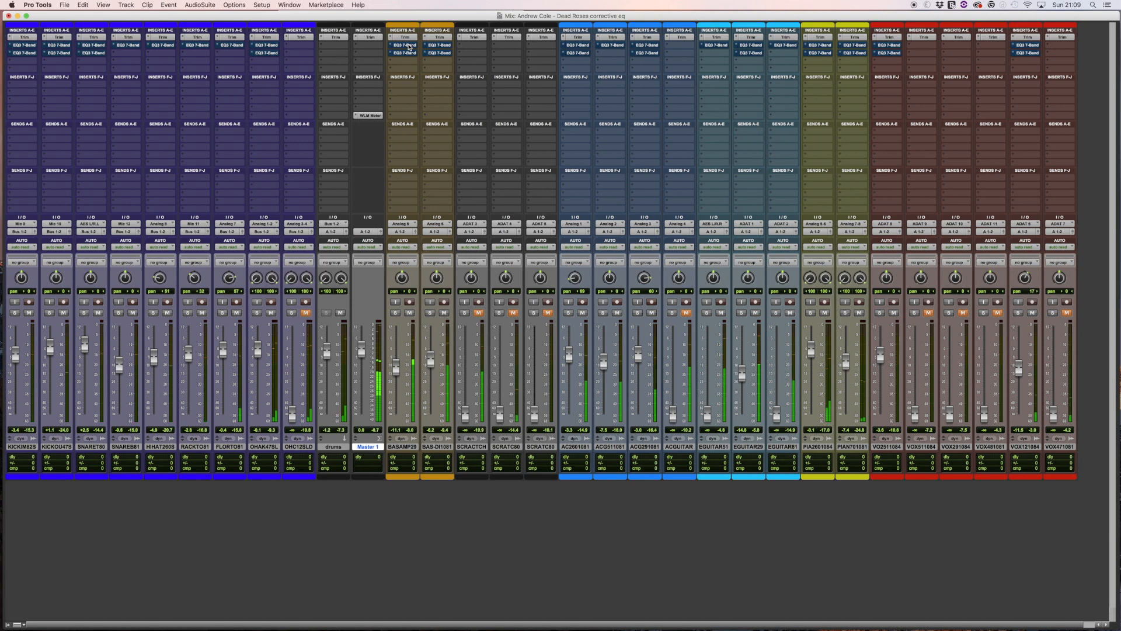
left_click(409, 45, "alt+super")
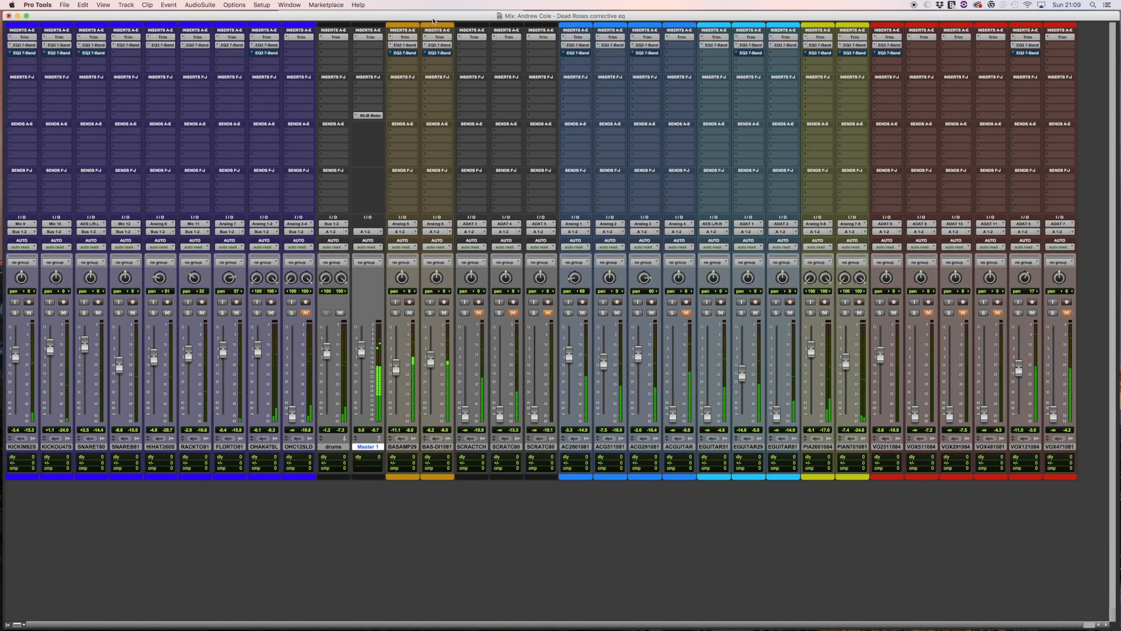
left_click(410, 45, "alt+super")
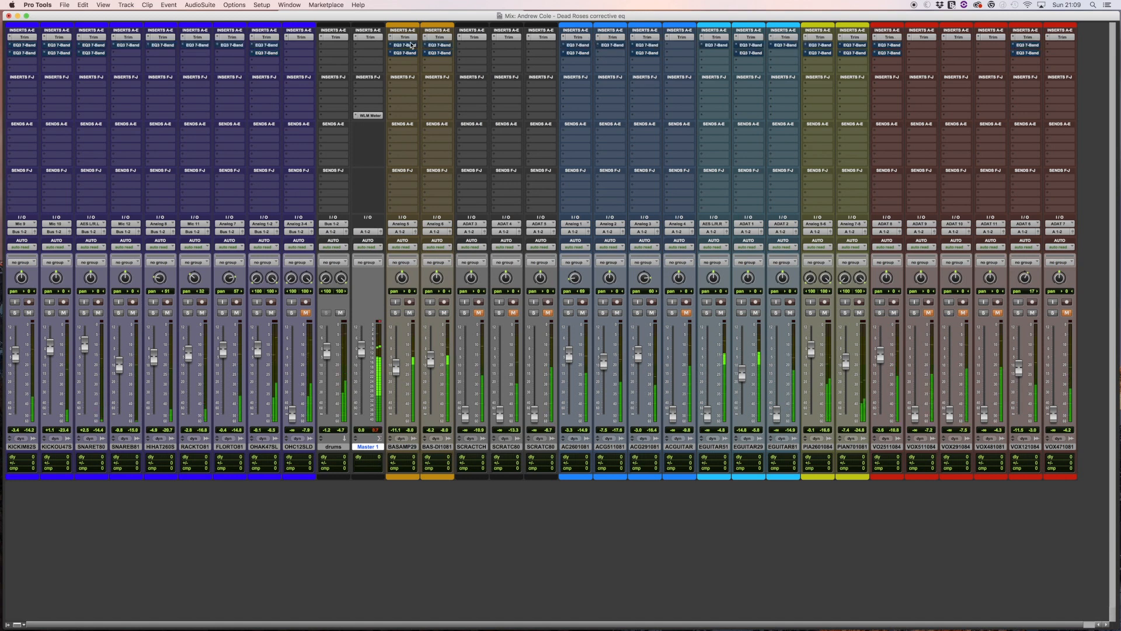
left_click(410, 45, "alt+super")
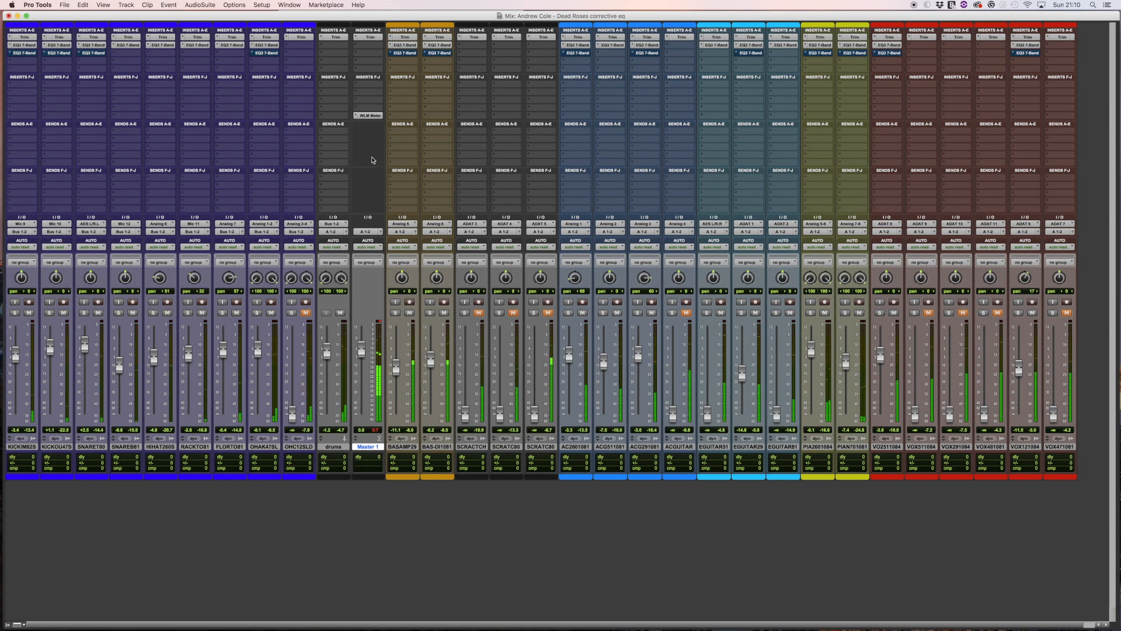
key("super+equal")
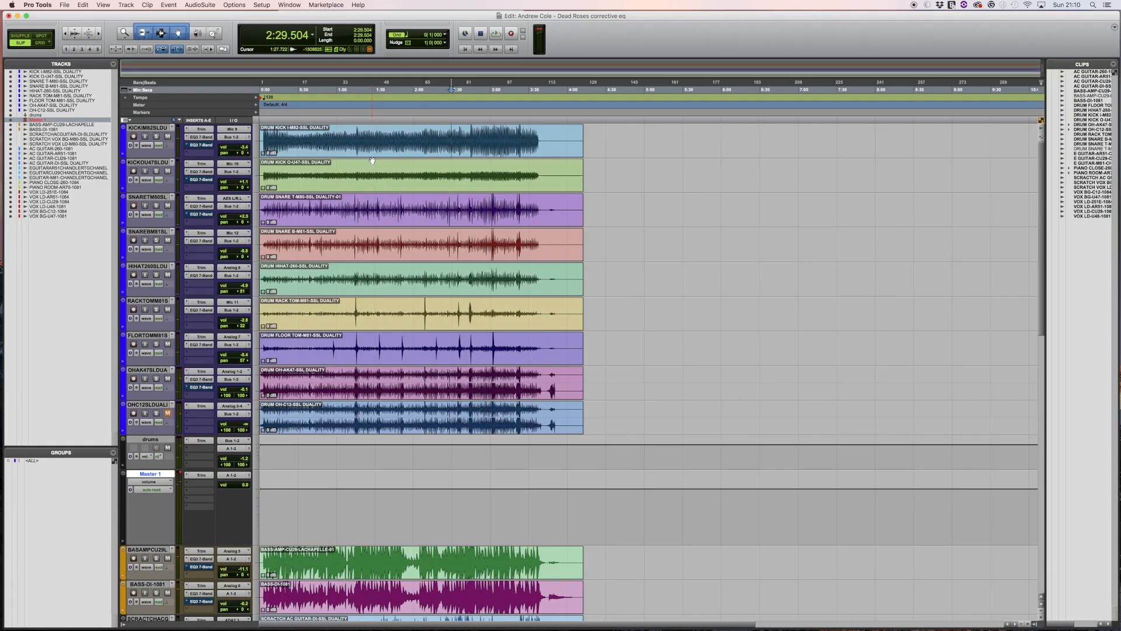
Move the playback position to 0:08.533 in the Edit window, play the song from there, and return to the Mix window.
left_click(270, 133)
key("super+equal")
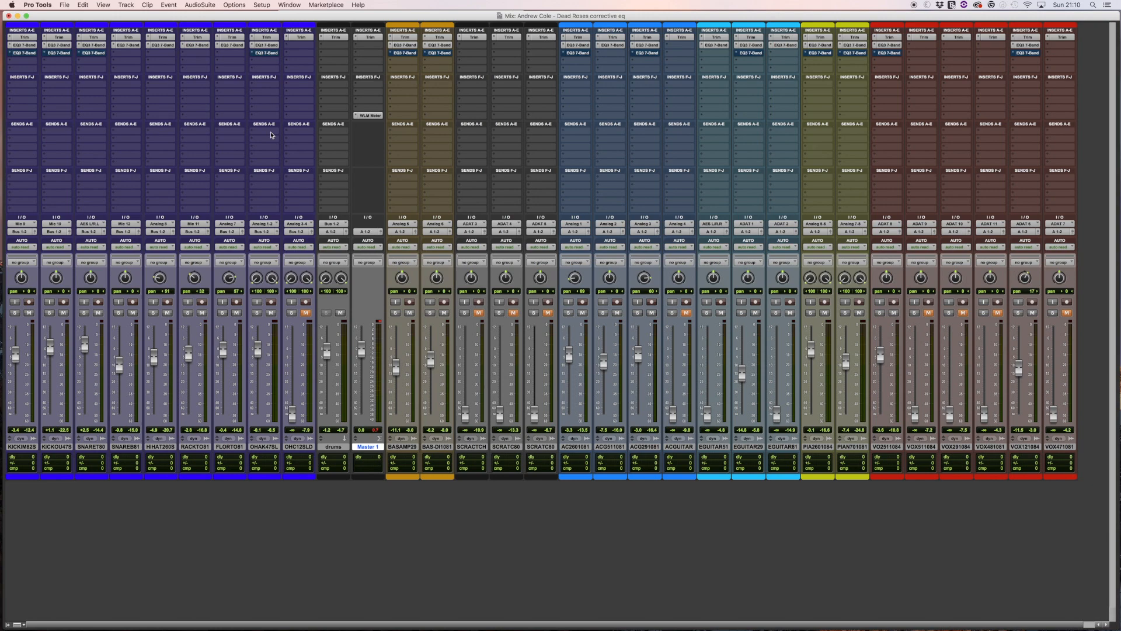
key("super+equal")
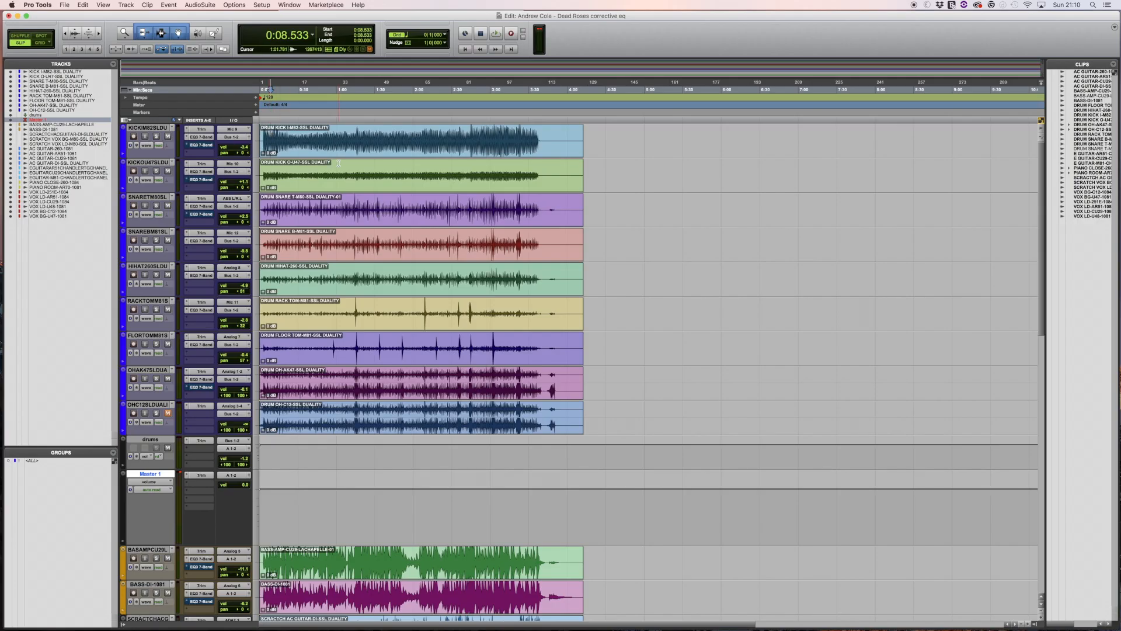
key("super+equal")
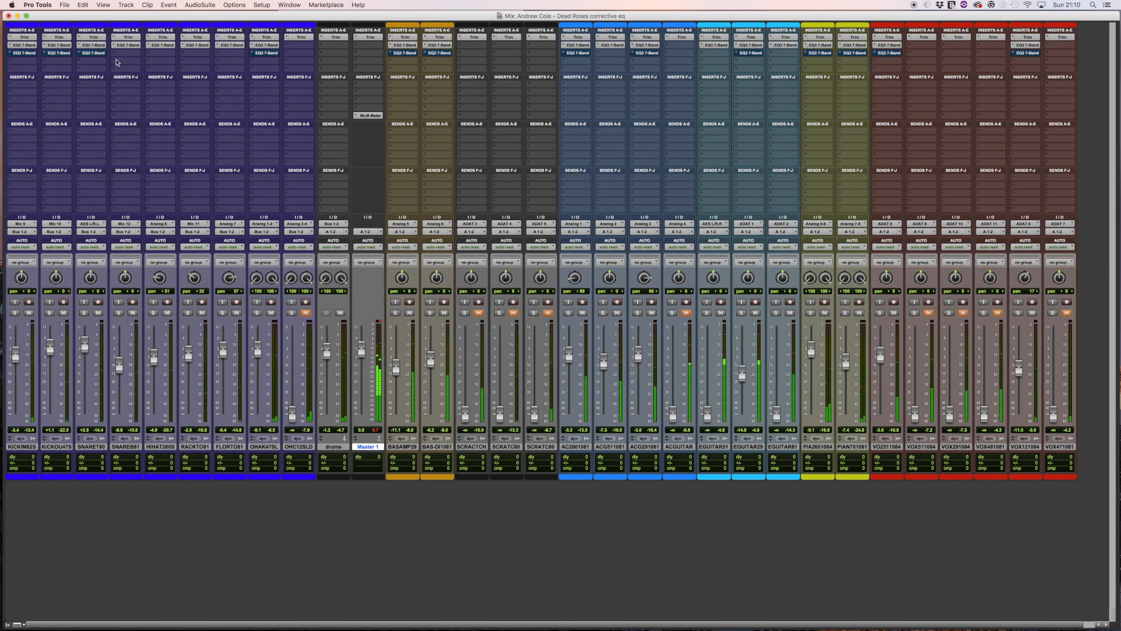
Solo the snare top track, compare its second EQ3 7-Band with and without bypass, and leave the EQ active.
left_click(98, 53)
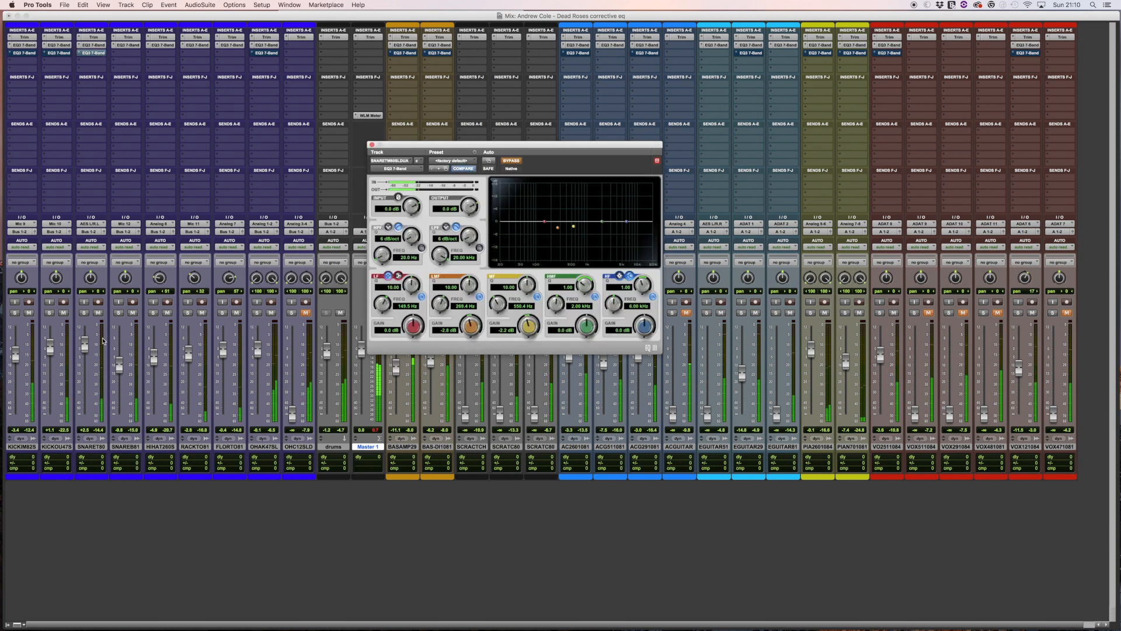
left_click_drag(85, 349, 86, 345)
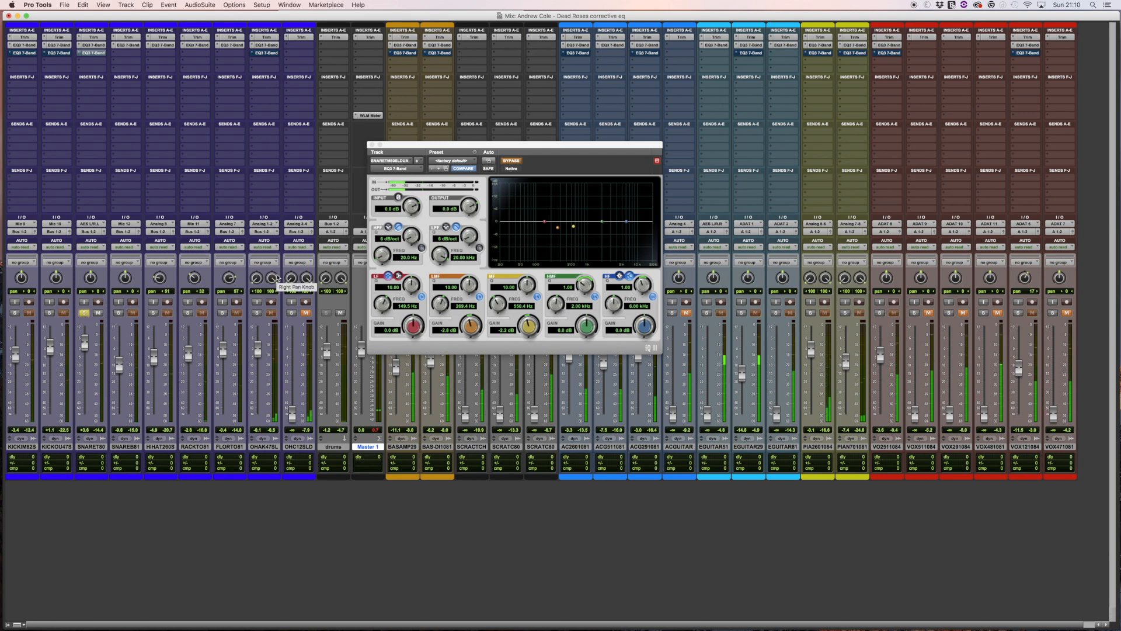
left_click(507, 161)
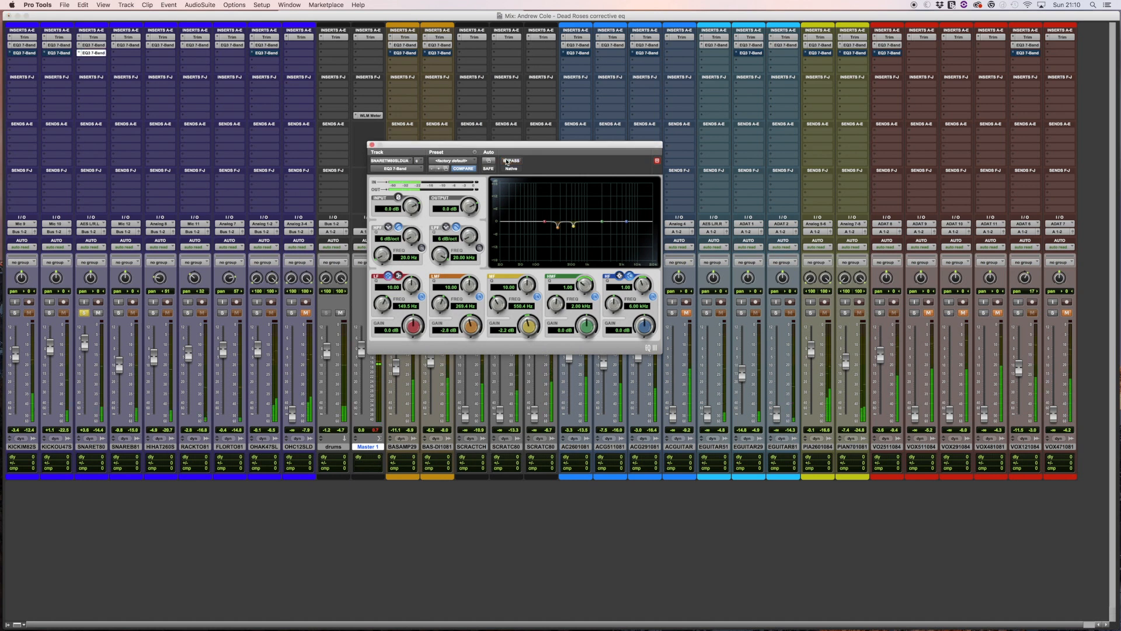
left_click(507, 162)
left_click(506, 161)
left_click(507, 162)
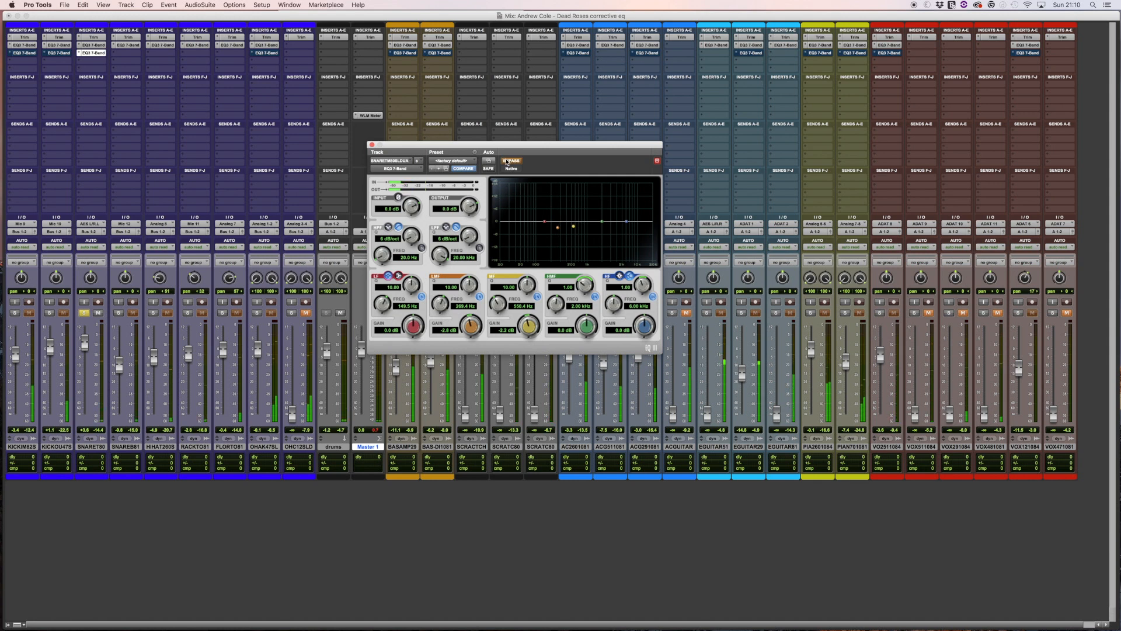
left_click(507, 162)
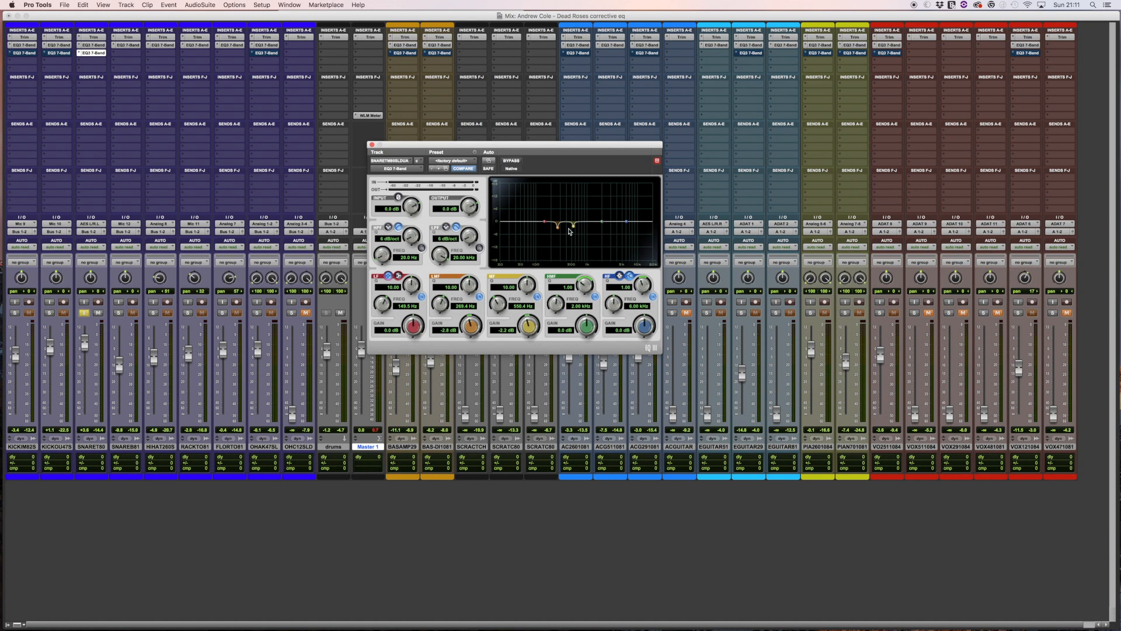
Solo the OHAK47SL overhead track and compare its second EQ3 7-Band with and without bypass, leaving the EQ active.
left_click(256, 313)
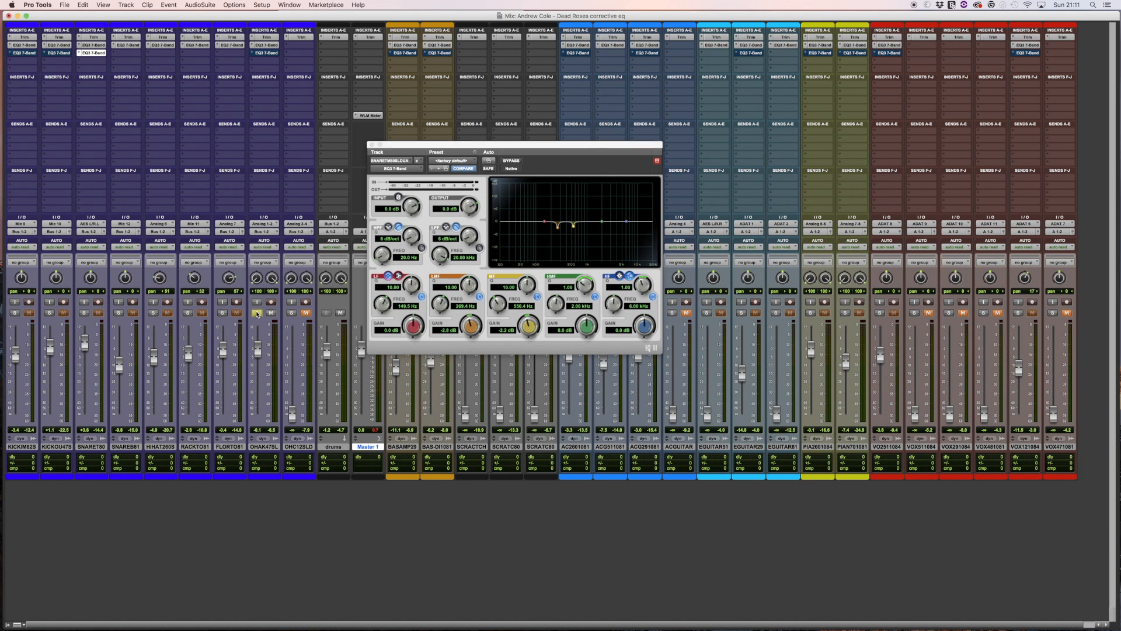
left_click(266, 54)
left_click(511, 161)
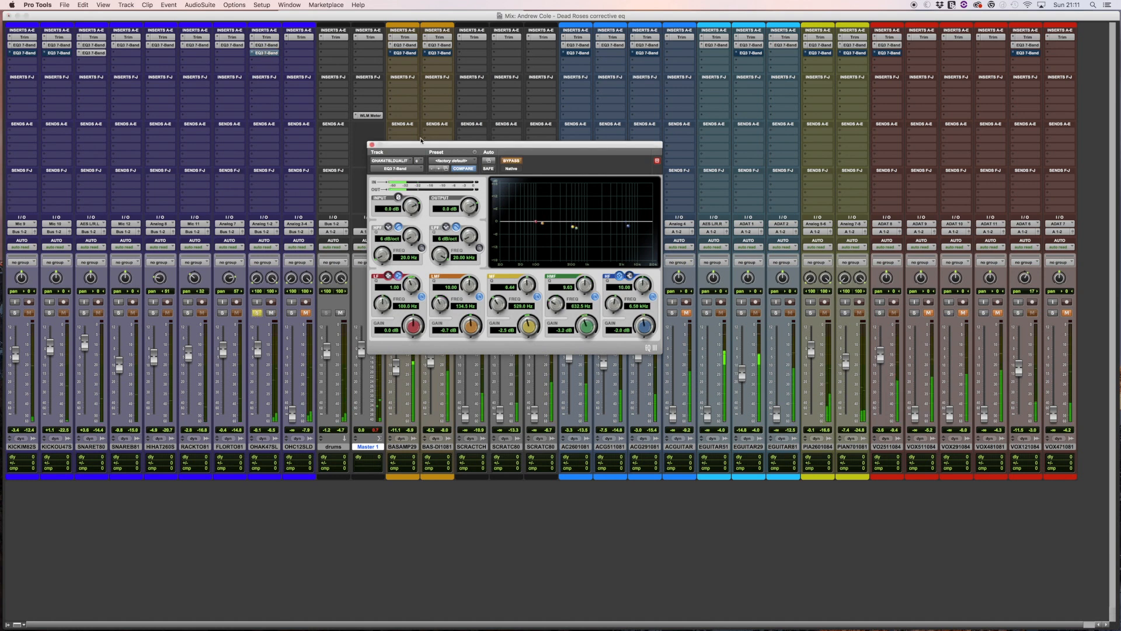
left_click(511, 162)
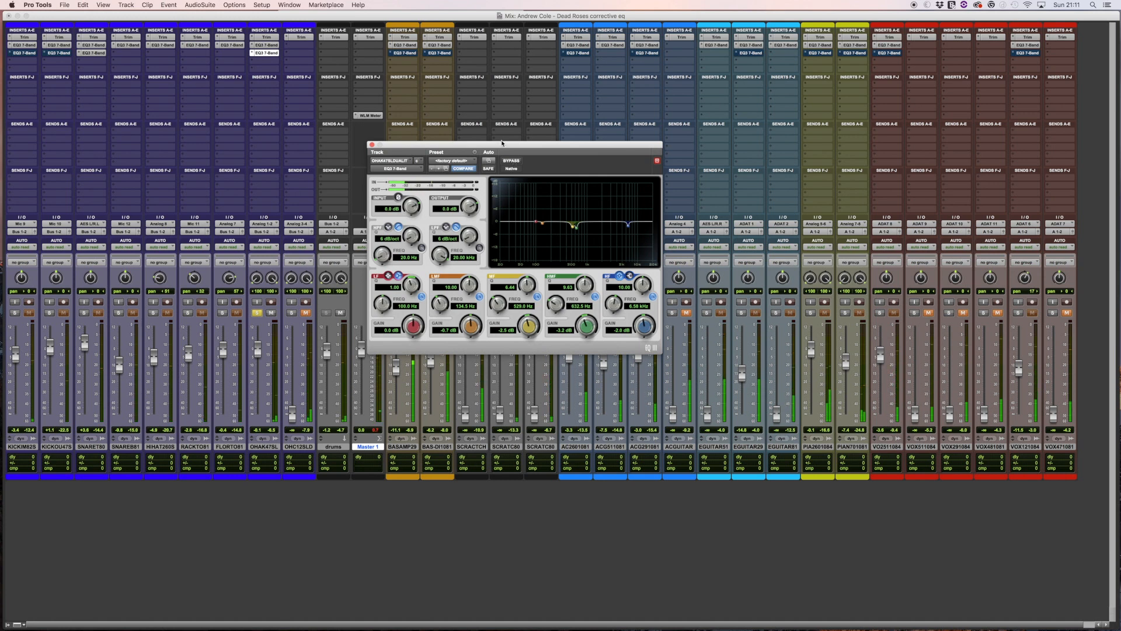
Solo the bass amp track, compare its second EQ3 7-Band with and without bypass, and leave the EQ active.
left_click_drag(503, 145, 634, 155)
left_click(396, 313)
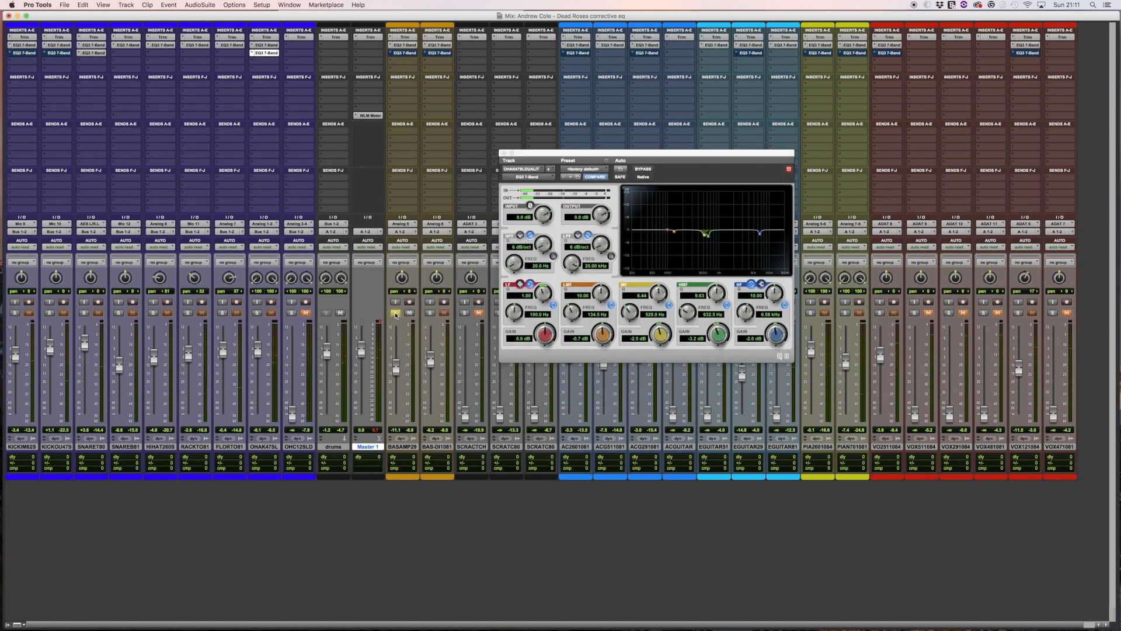
left_click(404, 53)
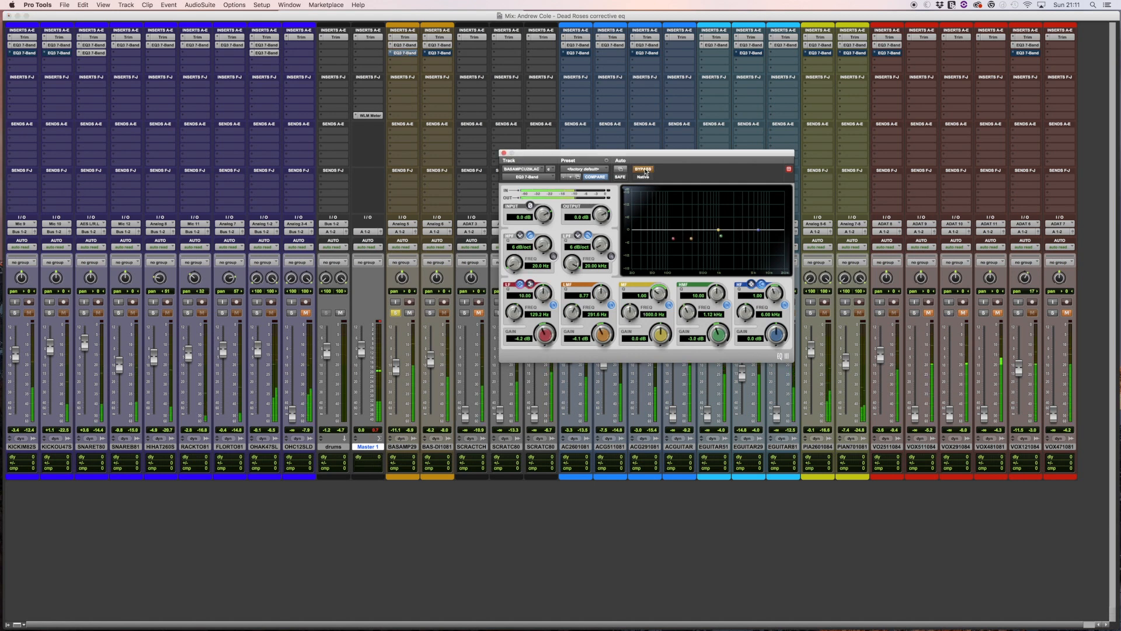
left_click(644, 169)
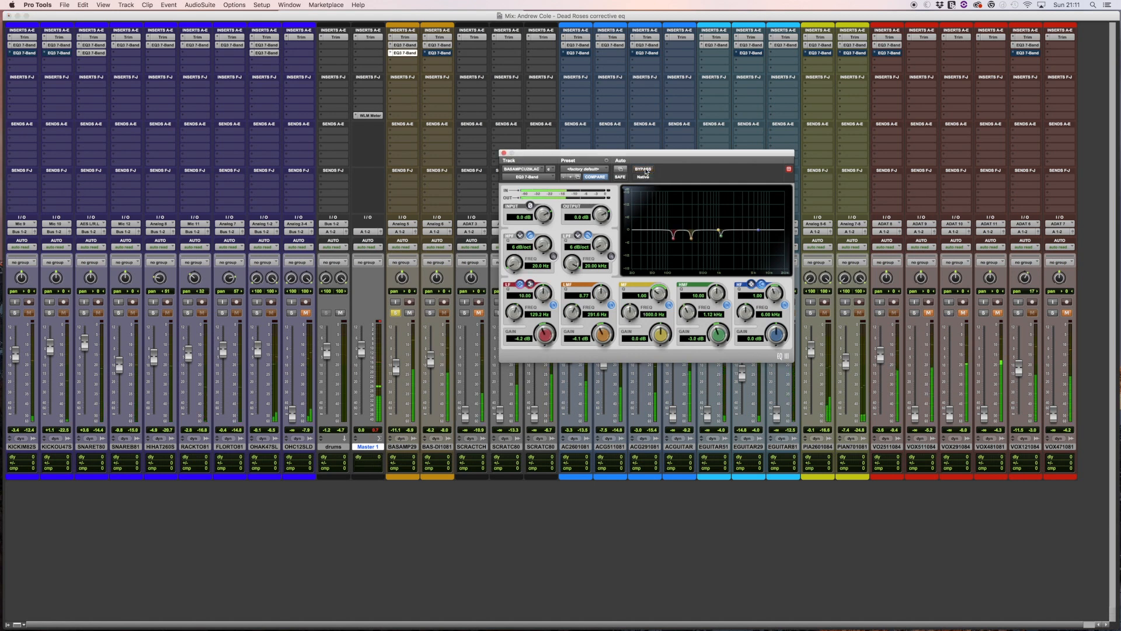
left_click(644, 170)
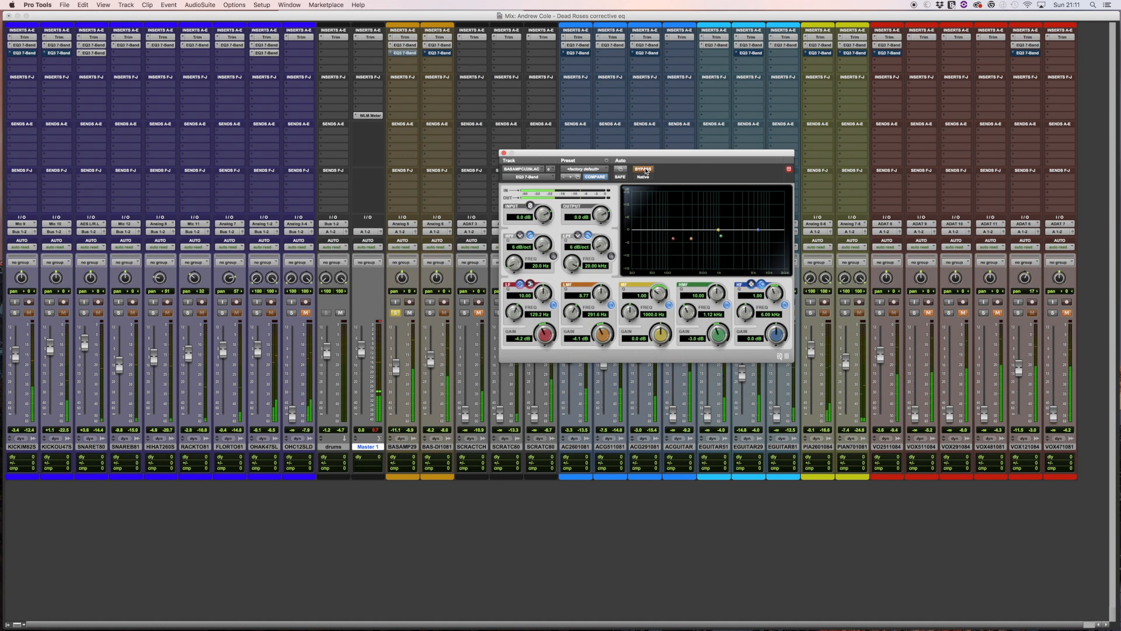
left_click(645, 169)
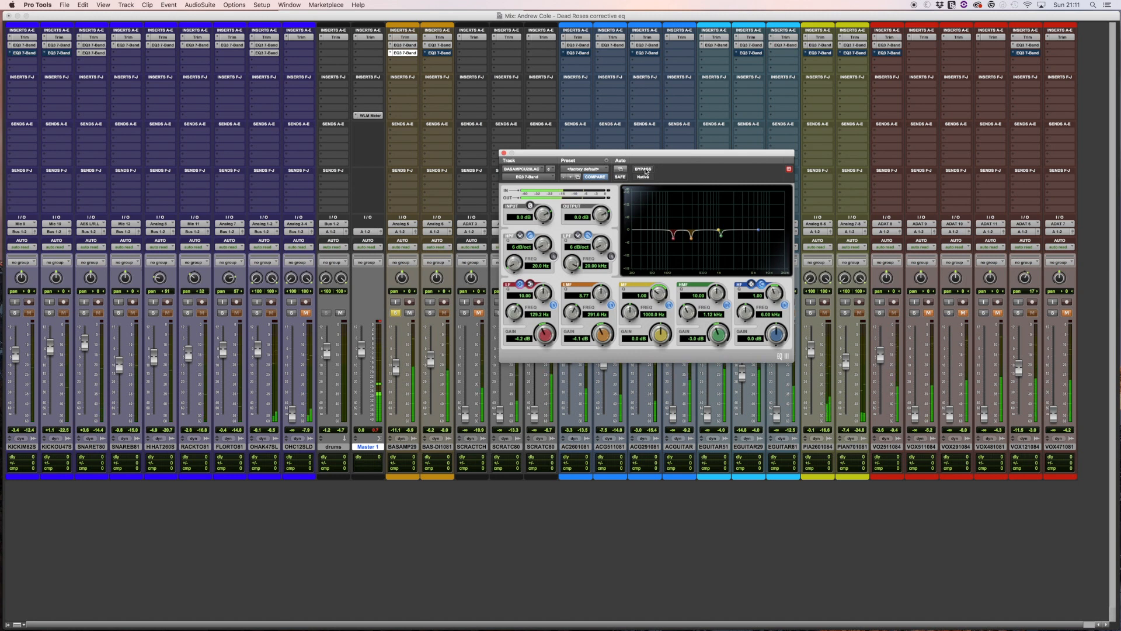
Solo the bass DI track, compare its second EQ3 7-Band with and without bypass, leave the EQ active, and unsolo the track.
left_click(429, 313)
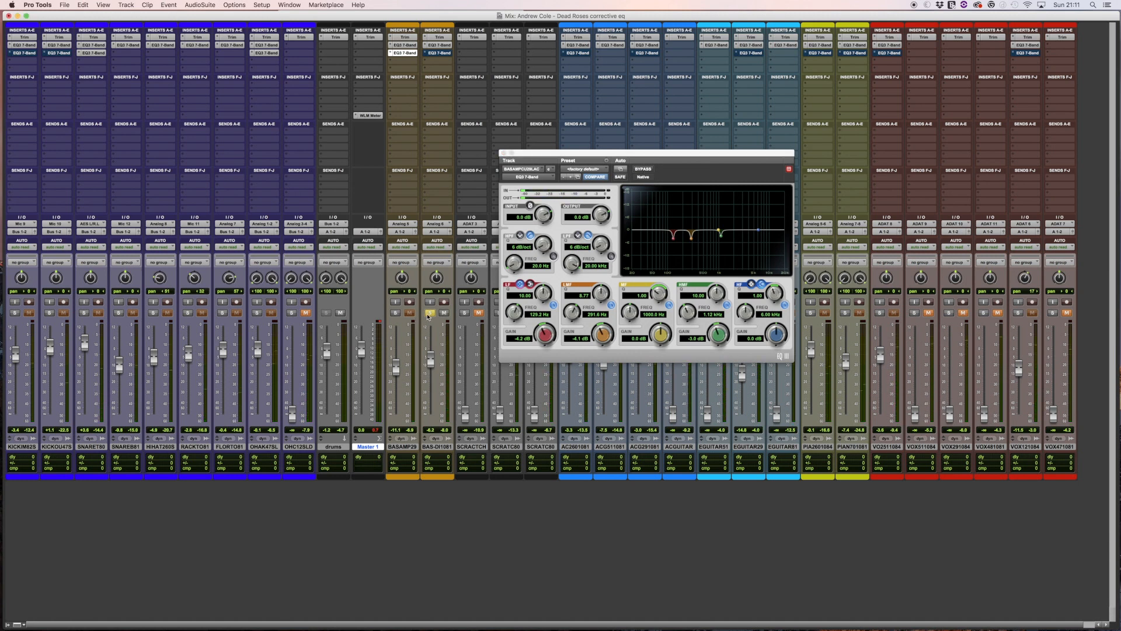
left_click(439, 53)
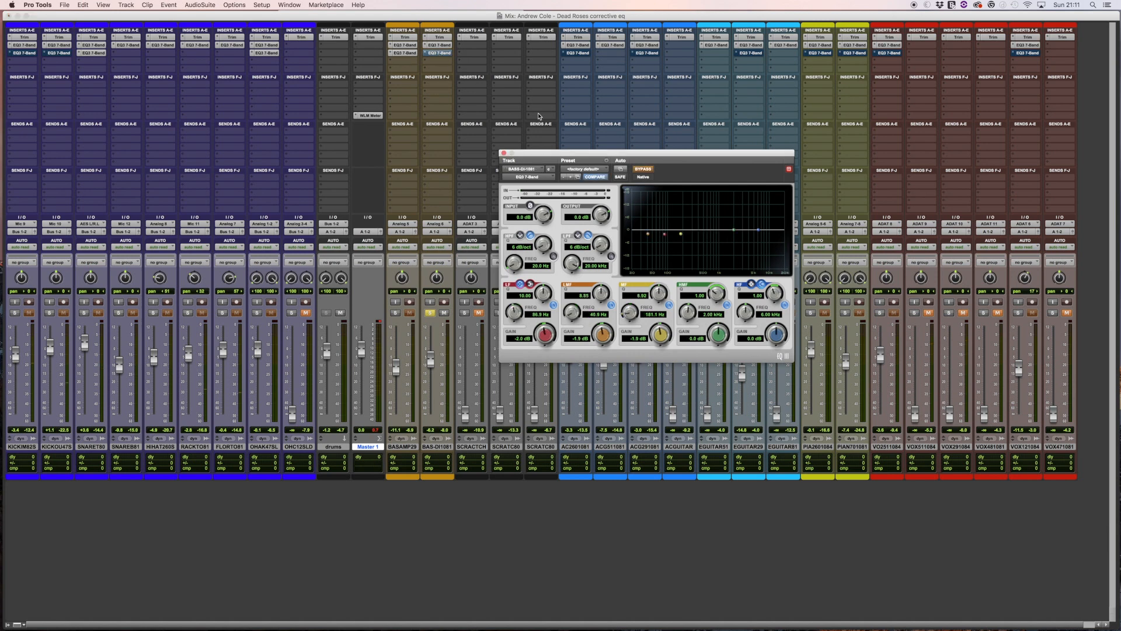
left_click(639, 169)
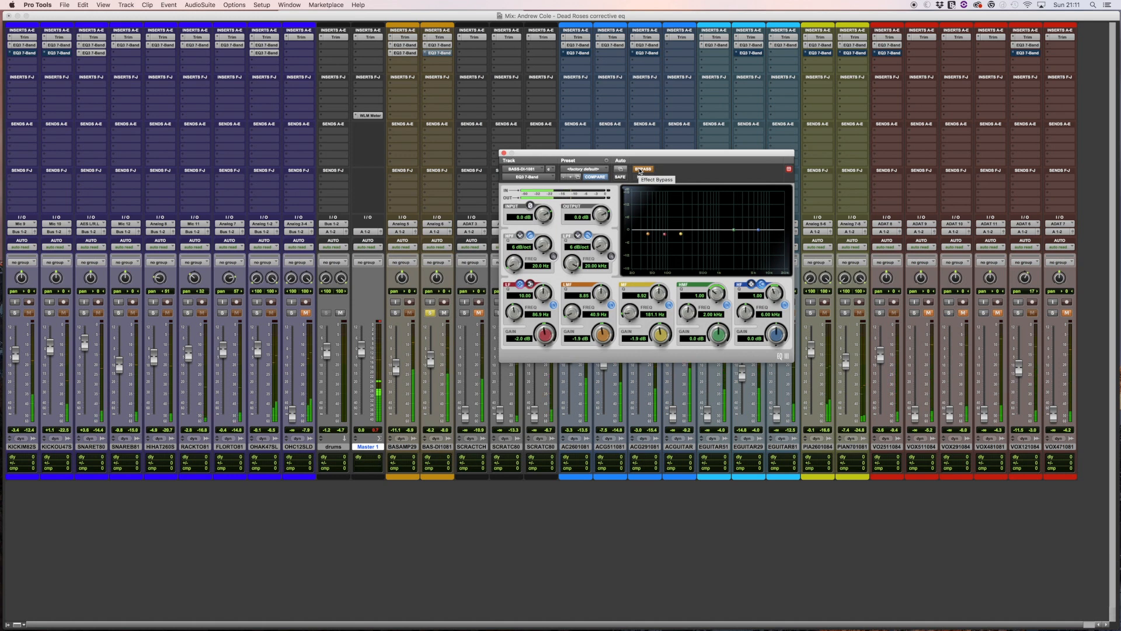
left_click(640, 169)
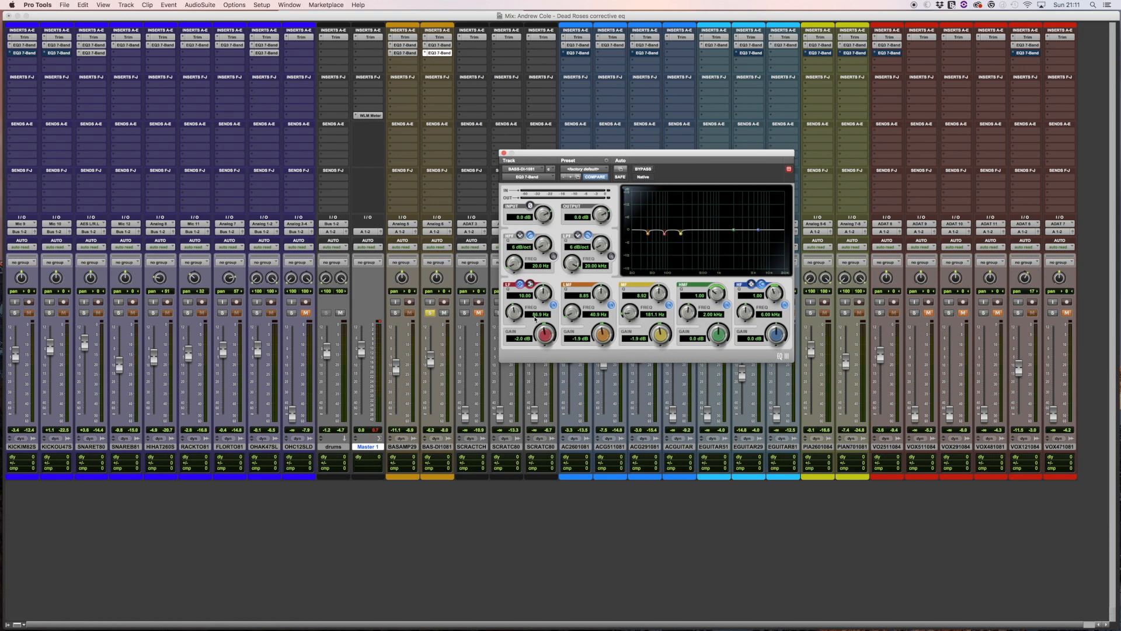
left_click_drag(638, 157, 629, 162)
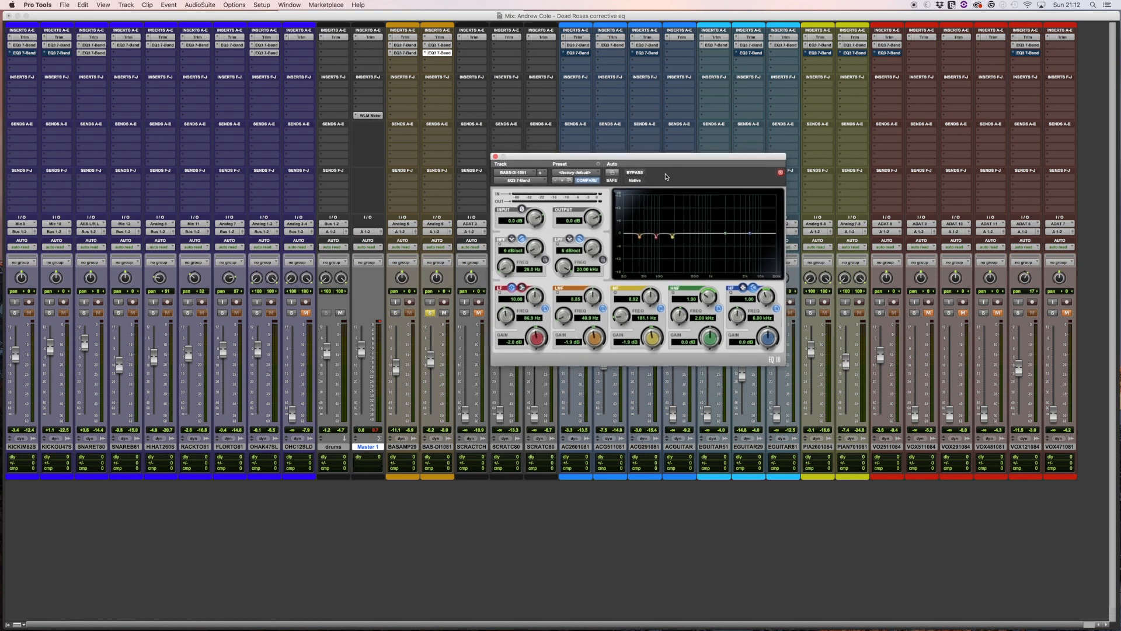
left_click(431, 313)
Solo AC2601081, activate its second EQ3 7-Band, and set the HF gain to -3.5 dB and the MF gain to -1.5 dB.
left_click_drag(524, 155, 264, 133)
left_click(568, 313)
left_click(576, 52)
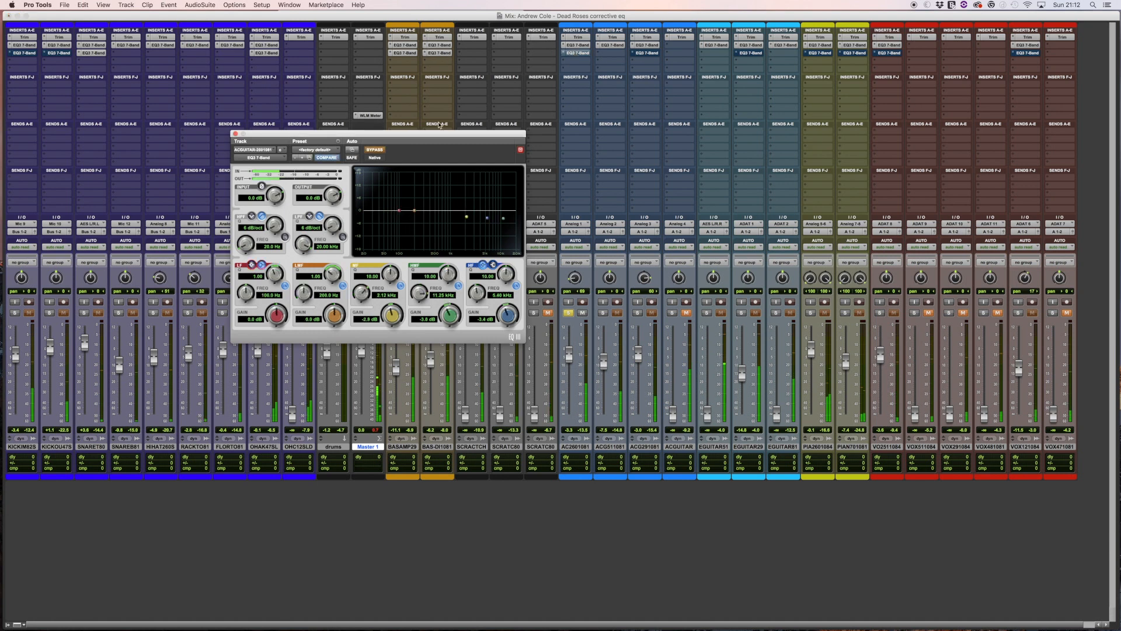
left_click(375, 150)
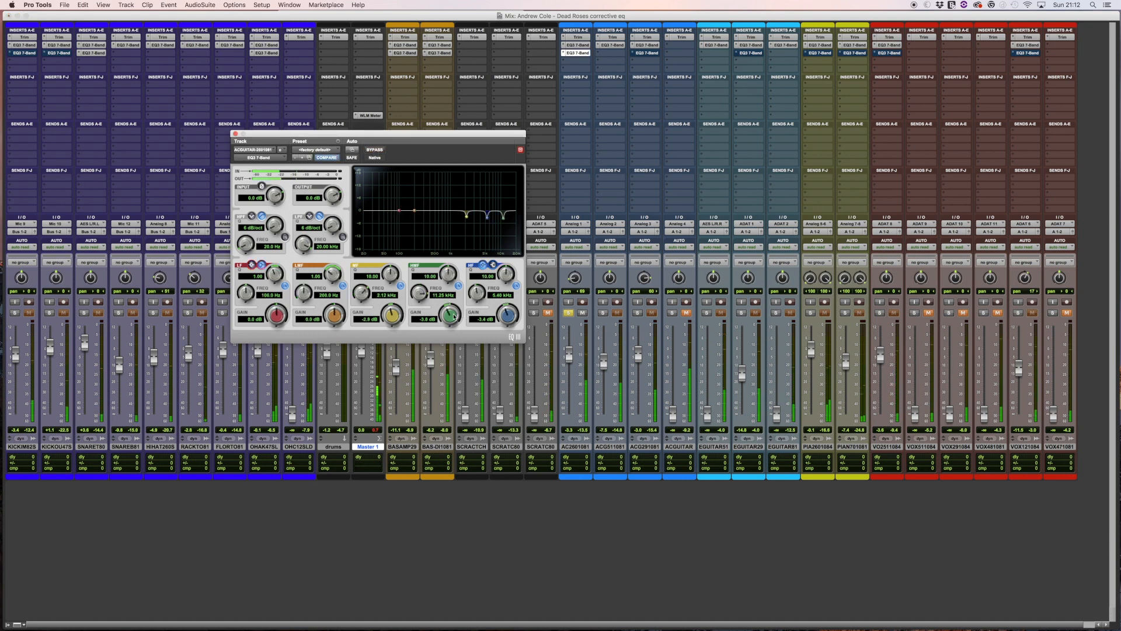
mouse_move(507, 315)
left_mouse_down()
mouse_move(510, 254)
mouse_move(508, 316)
left_mouse_up()
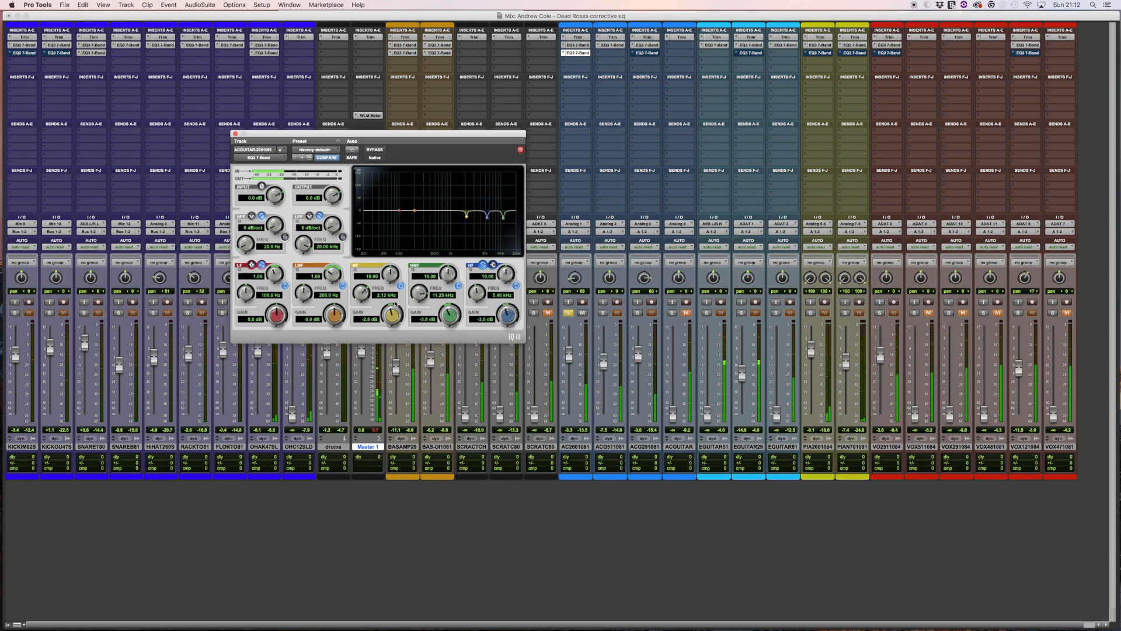
left_click_drag(395, 304, 400, 338)
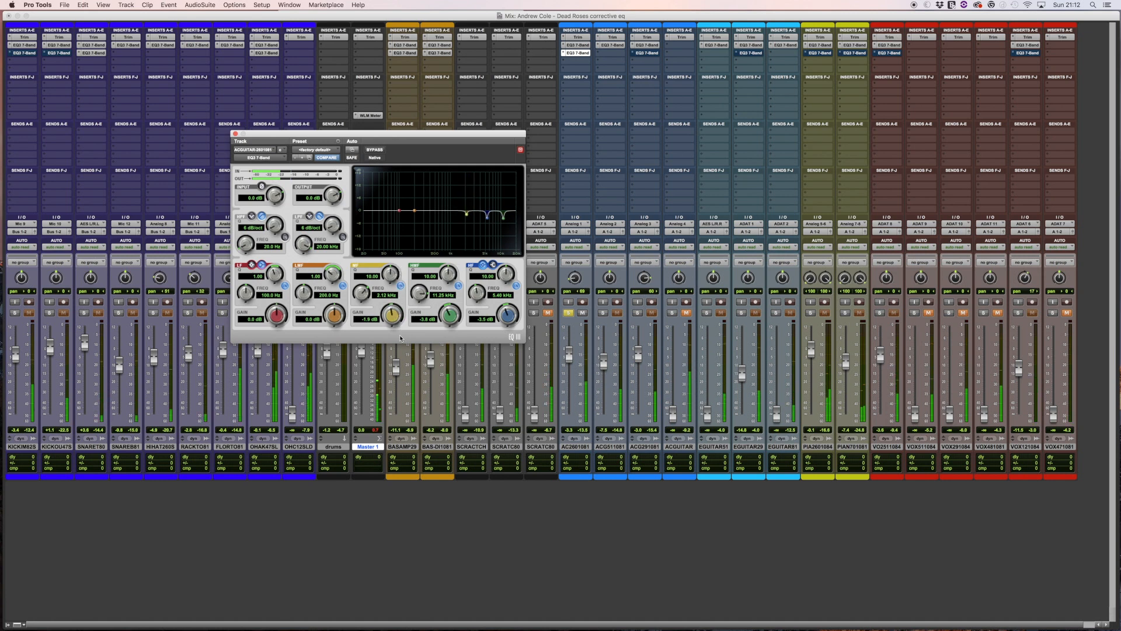
Solo the ACG291081 track, take its second EQ3 7-Band out of bypass, and start playback.
left_click(637, 313)
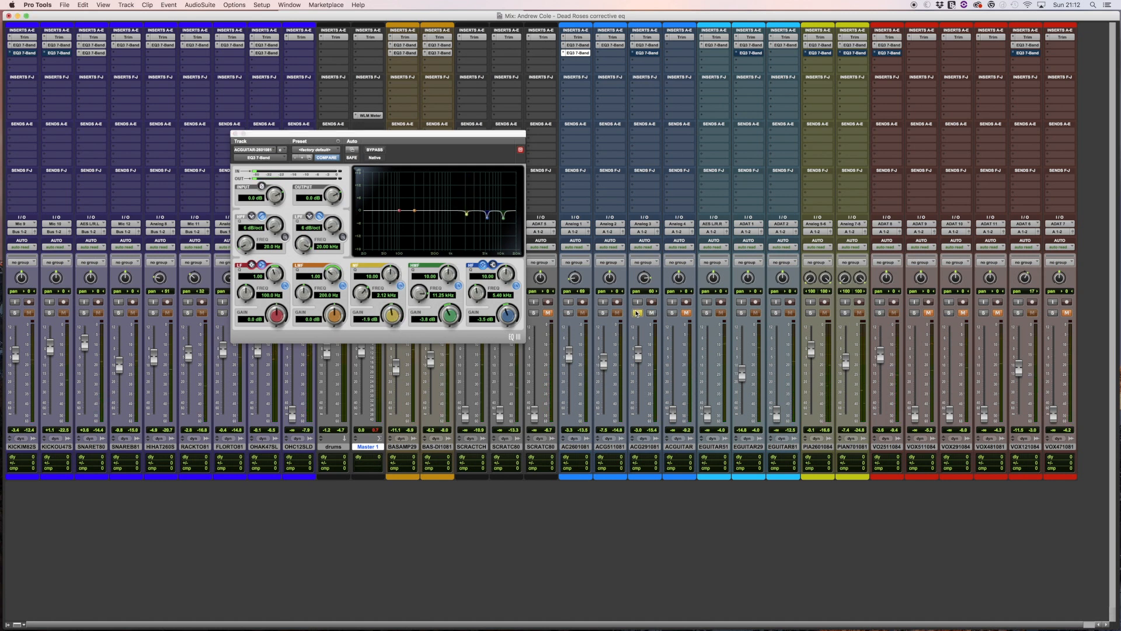
left_click(640, 53)
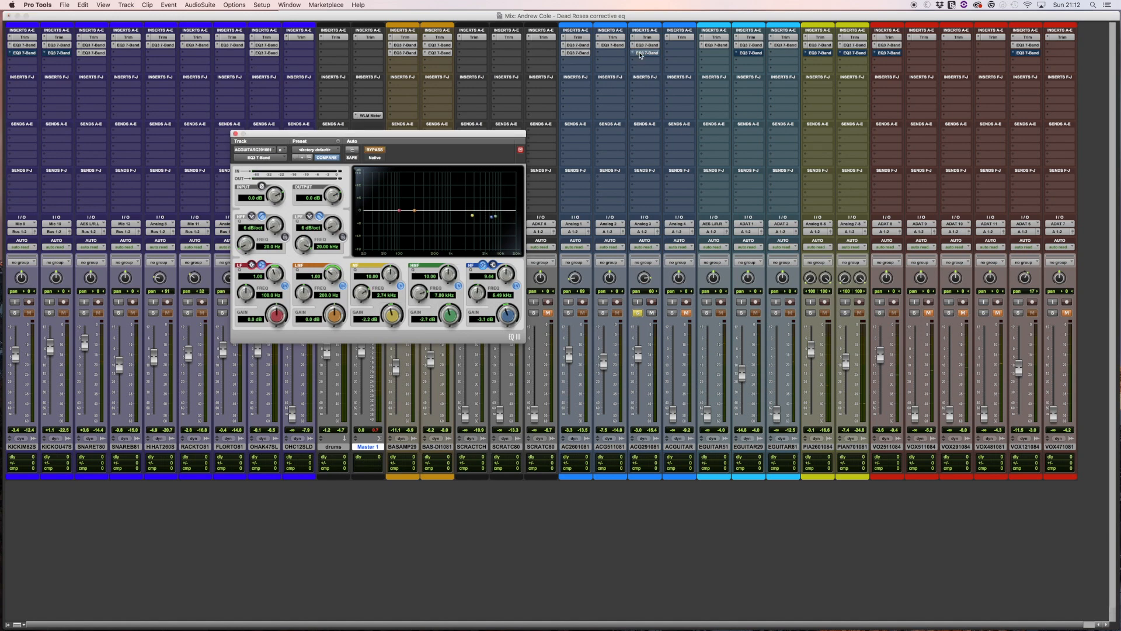
left_click_drag(388, 148, 512, 167)
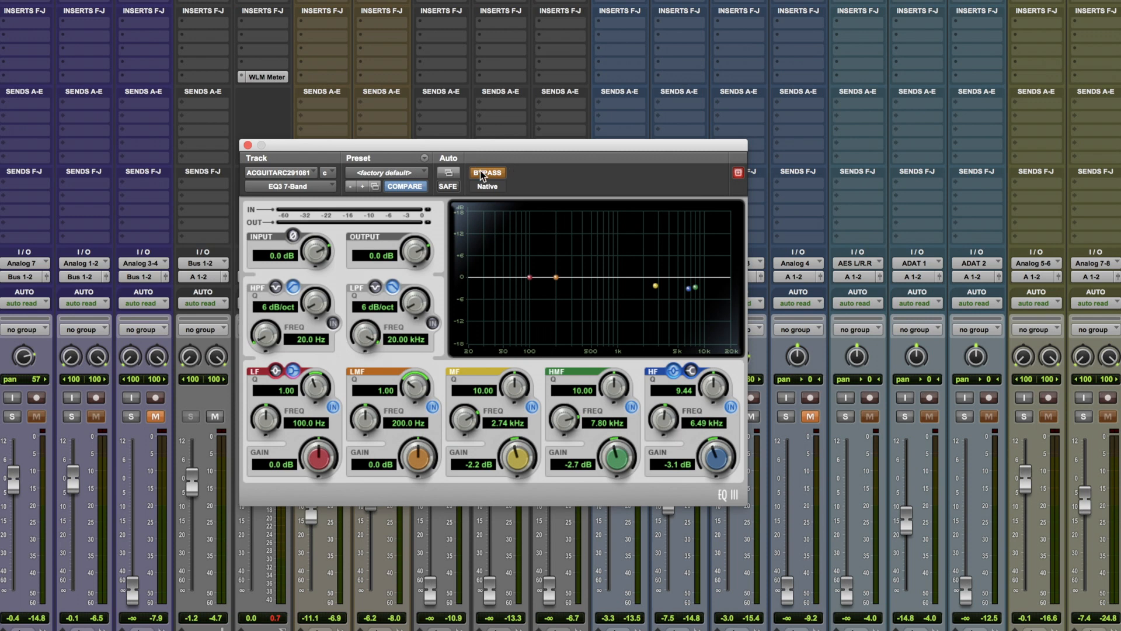
left_click(481, 173)
key("space")
Find the resonances with boosted bands, cut MF 2.92 kHz by 3.9 dB and LMF 234.4 Hz (Q 7.79) by 1.7 dB, and close the plug-in.
left_click_drag(655, 283, 657, 221)
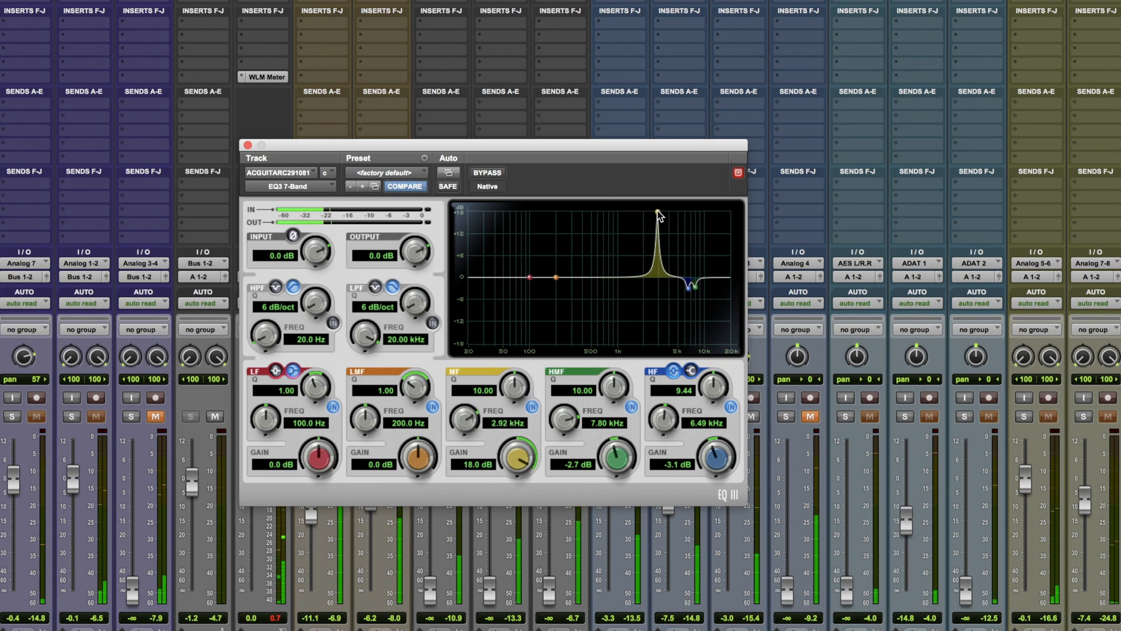
left_click_drag(508, 477, 502, 629)
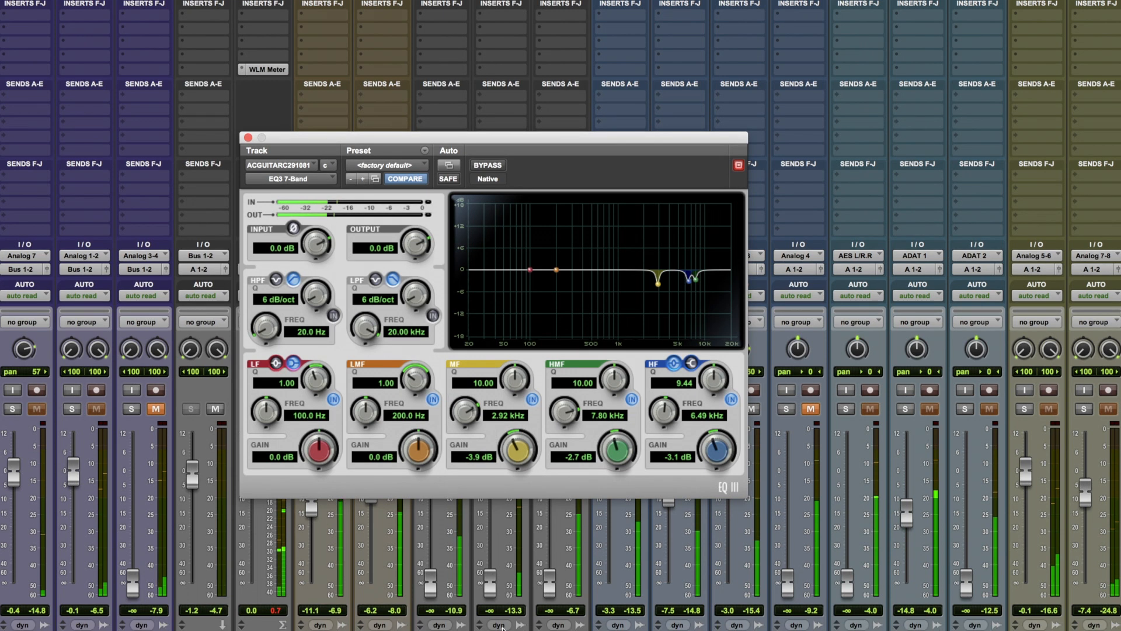
left_click_drag(556, 270, 561, 209)
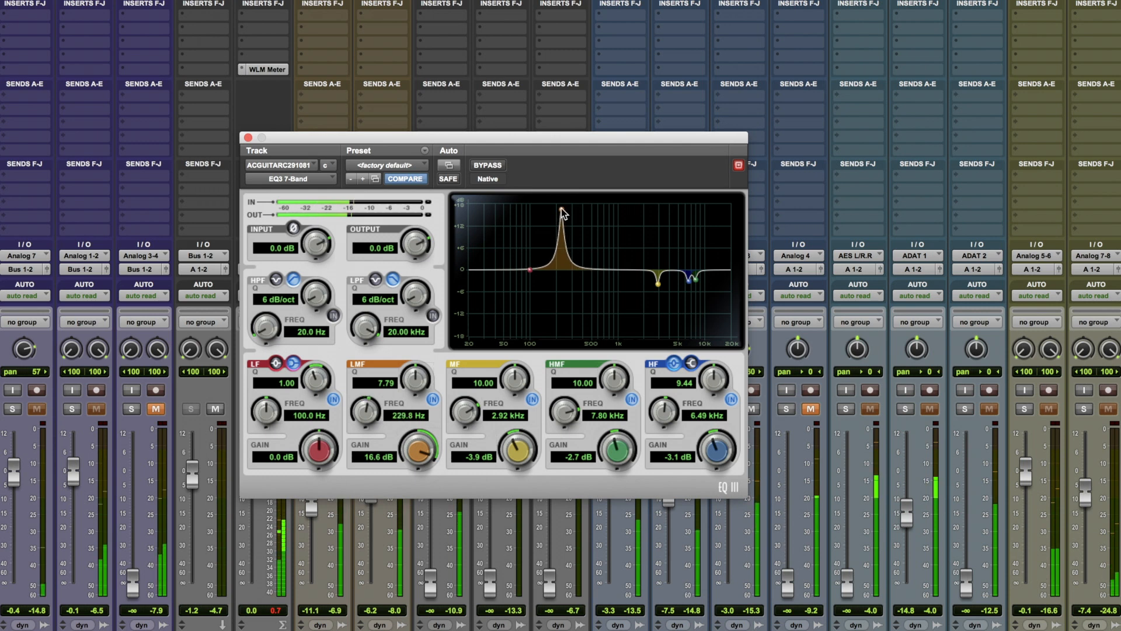
left_click_drag(417, 451, 407, 564)
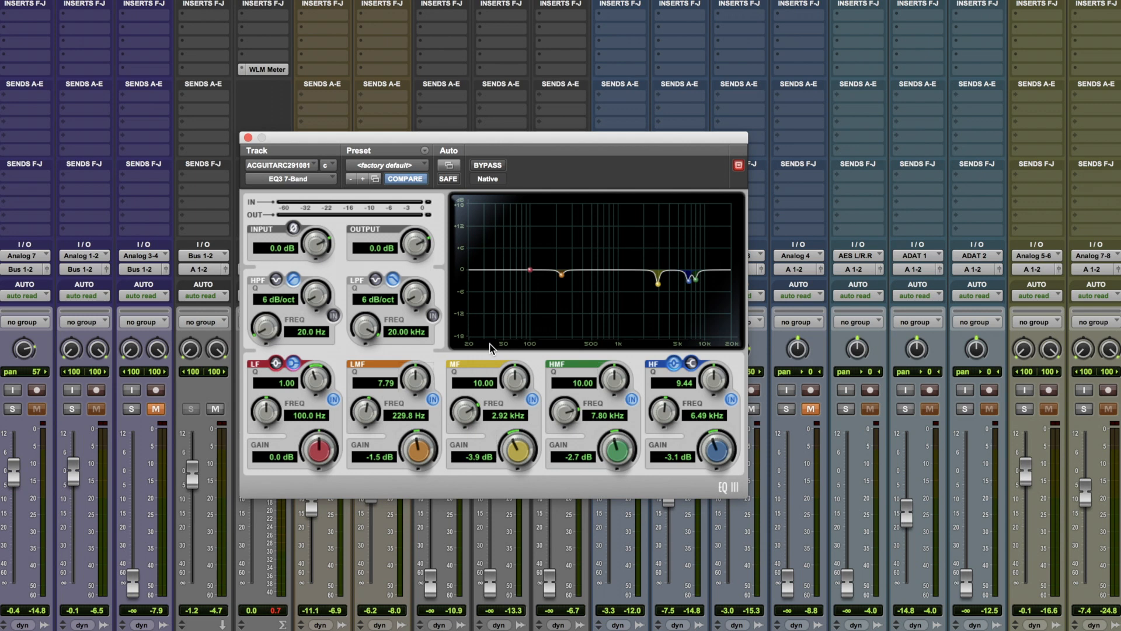
mouse_move(562, 280)
left_mouse_down()
mouse_move(610, 277)
mouse_move(564, 281)
left_mouse_up()
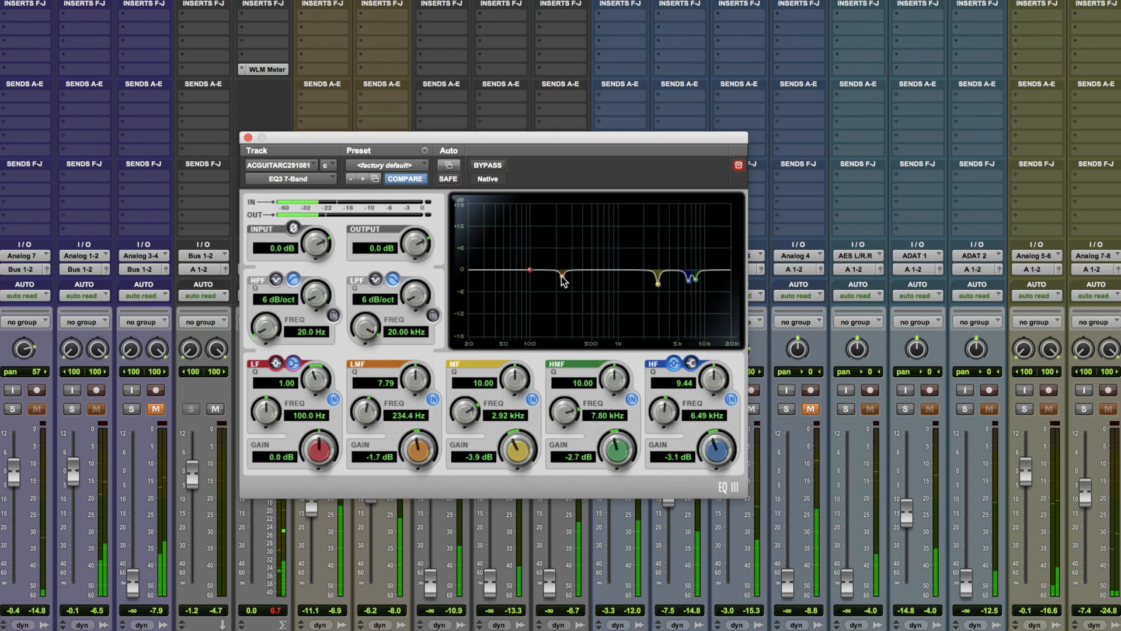
left_click(248, 137)
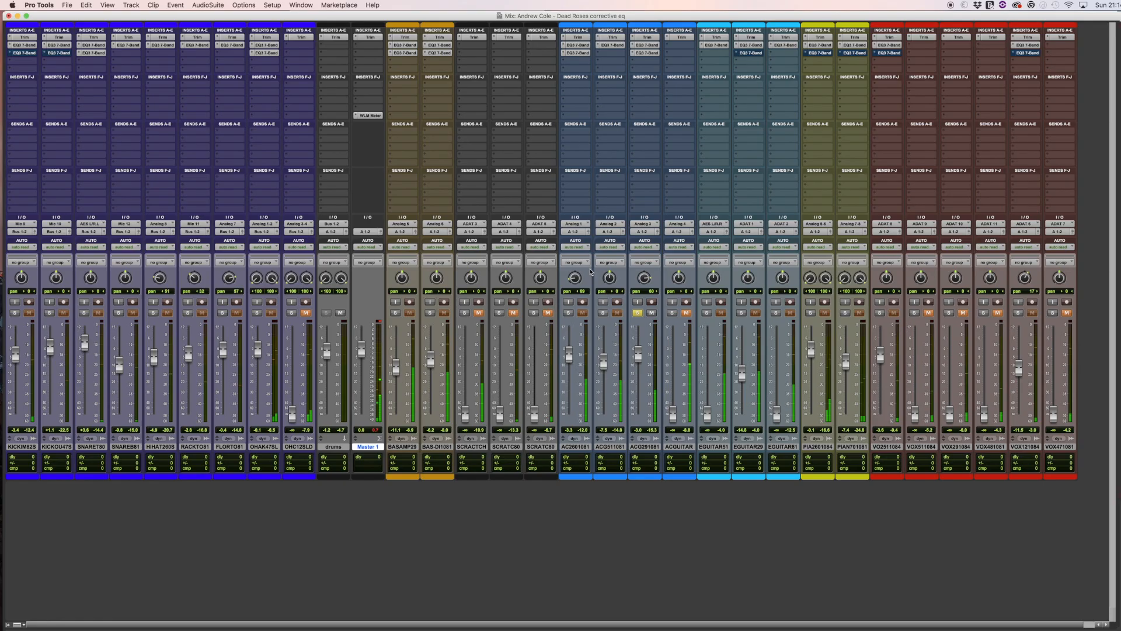
Solo the PIA2601081 track, cut its second EQ3 7-Band's MF by 1.8 dB at about 275 Hz (Q 7.79), and compare with bypass.
left_click(810, 313)
left_click(820, 52)
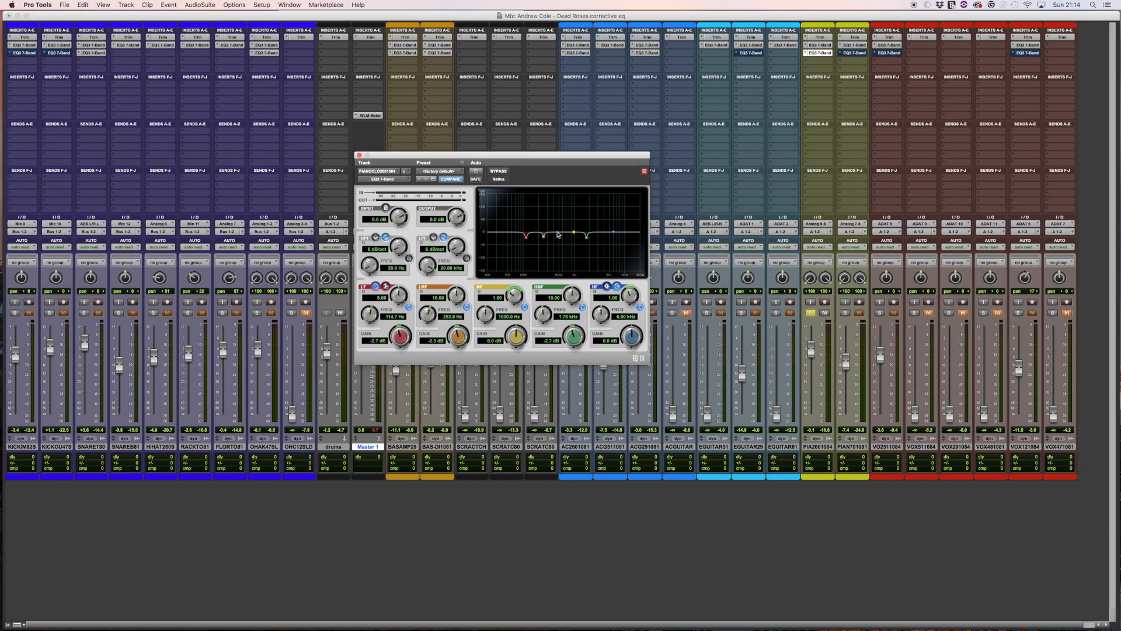
left_click_drag(574, 232, 546, 204)
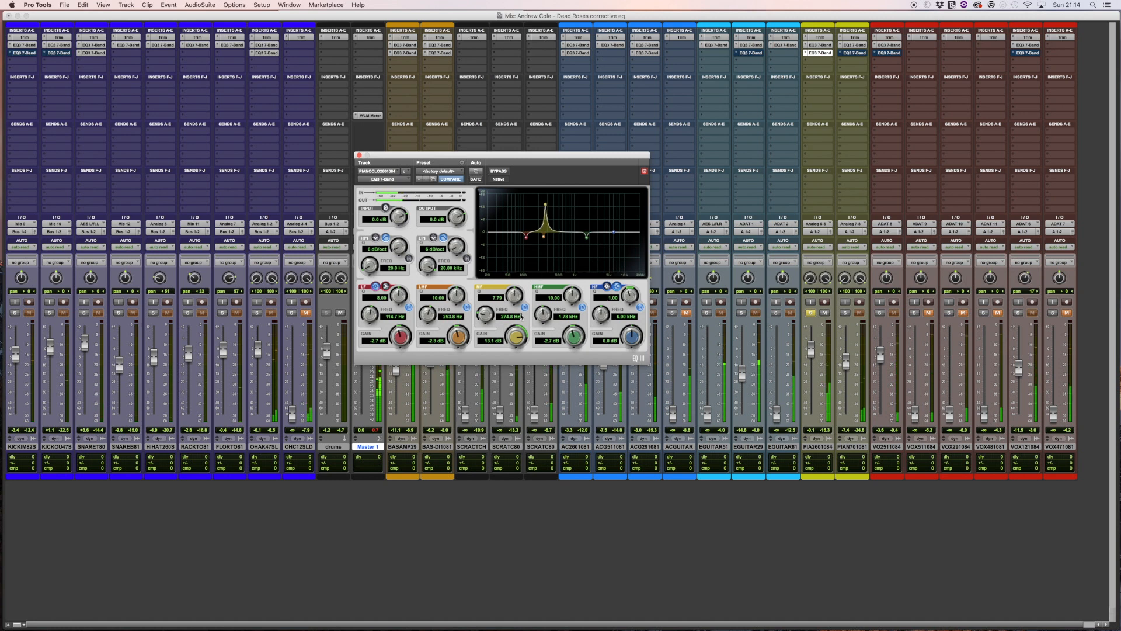
left_click_drag(516, 336, 512, 406)
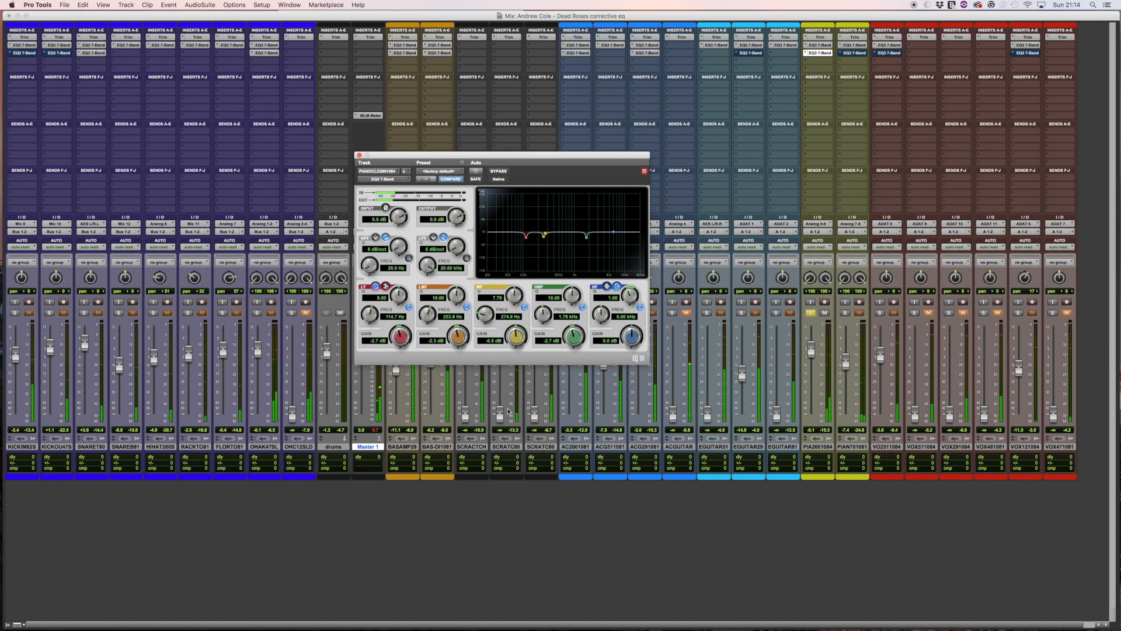
left_click(498, 171)
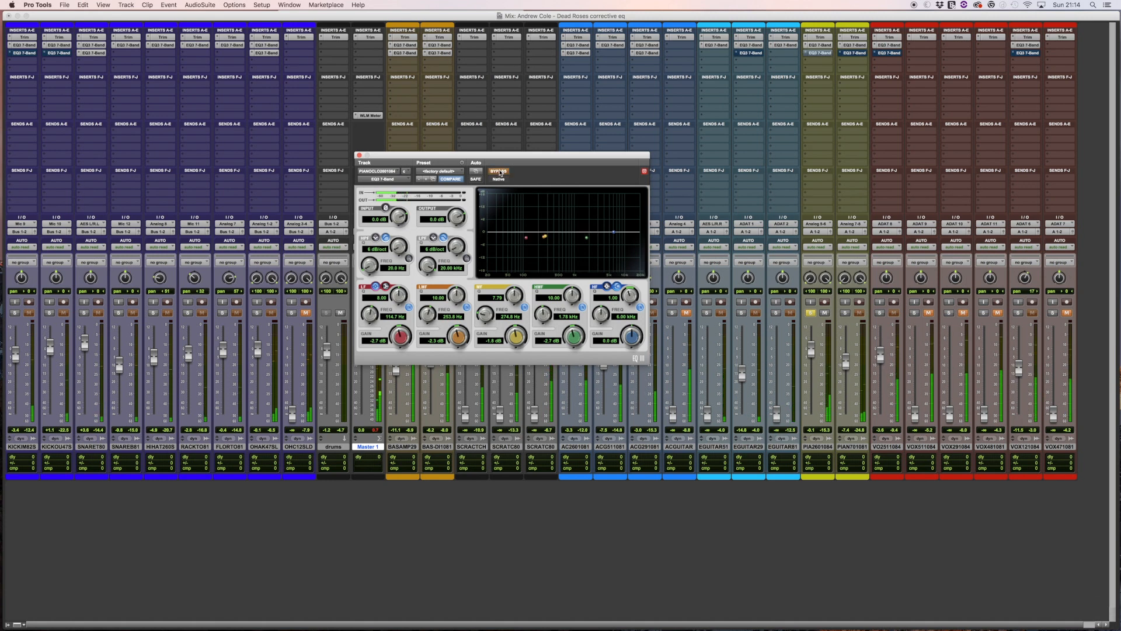
left_click(499, 171)
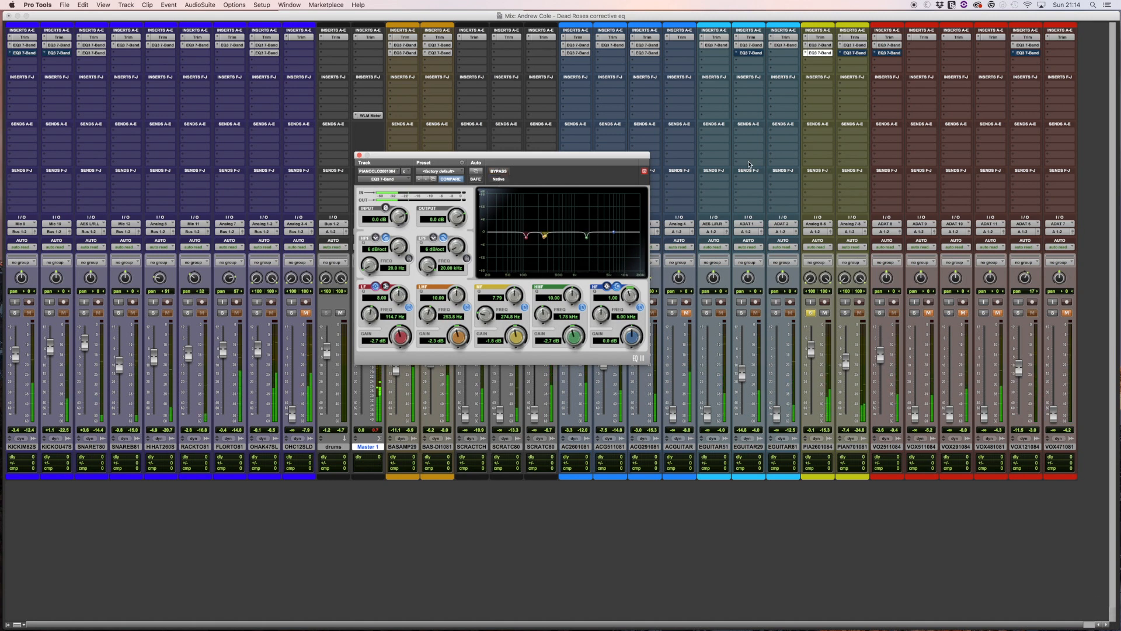
Unsolo PIA2601081 and play the full mix, comparing the second EQ3 7-Band on every track bypassed and active.
left_click(820, 52, "alt+super")
left_click(820, 53)
left_click(811, 313)
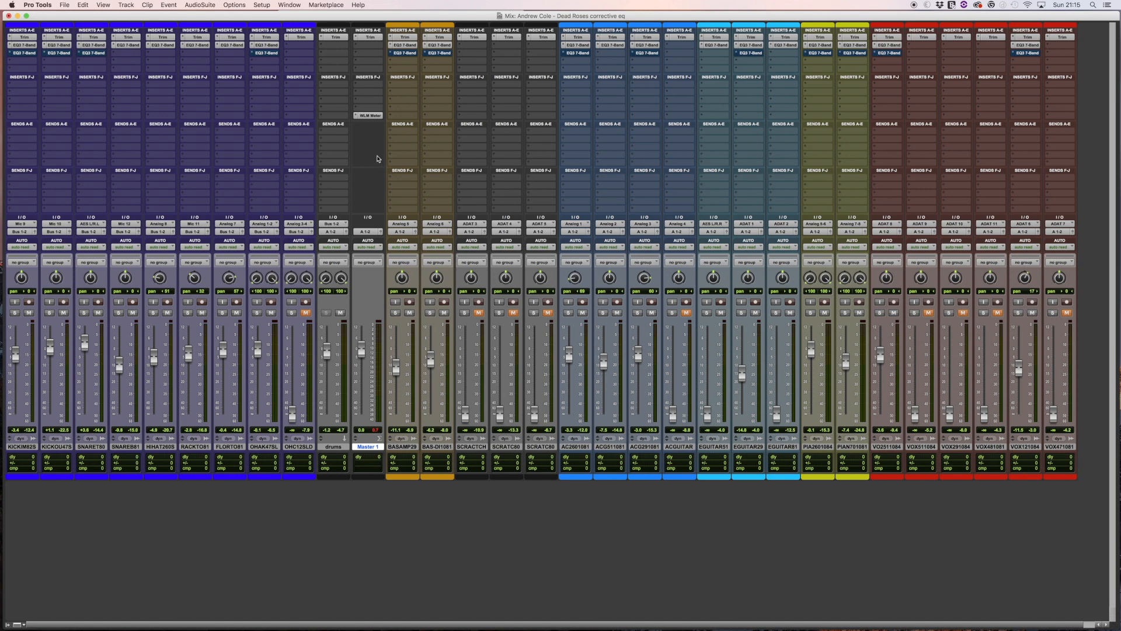
key("space")
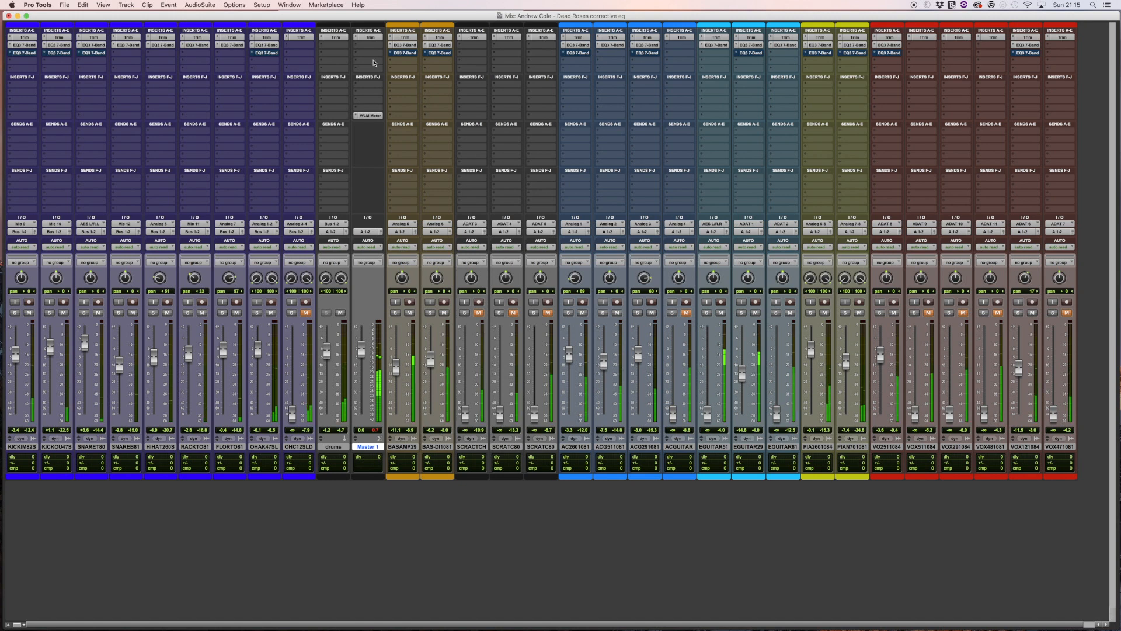
left_click(406, 54, "alt+super")
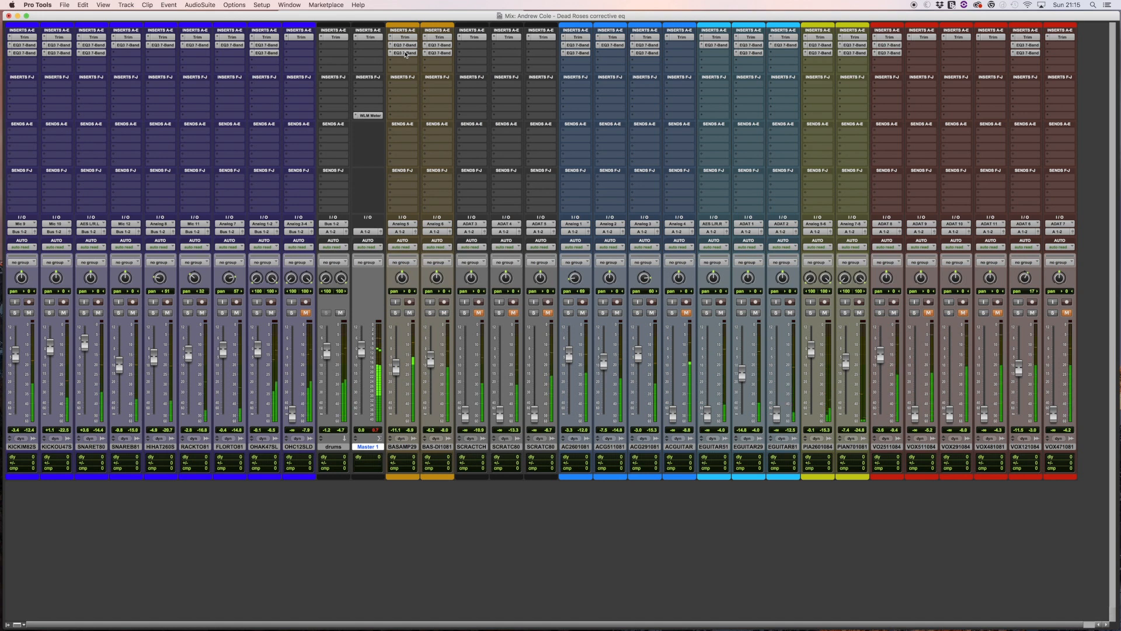
Compare the full mix with both EQ3 7-Band inserts bypassed and active on all tracks, leaving both sets active.
left_click(406, 53, "alt+super")
left_click(406, 45, "alt+super")
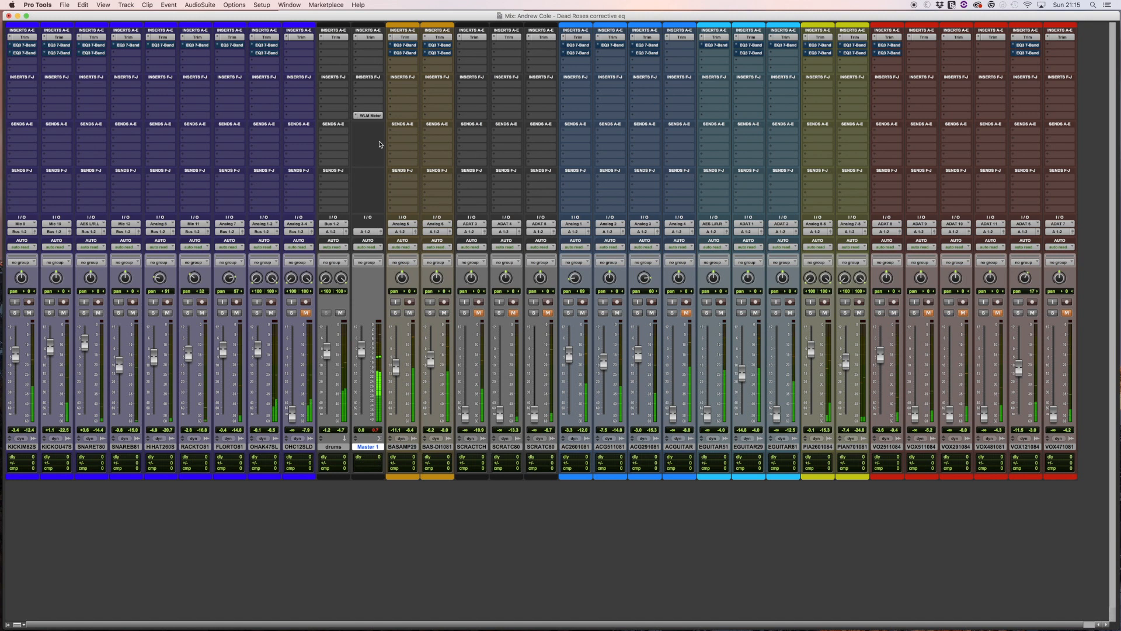
left_click(406, 46, "alt+super")
left_click(406, 53, "alt+super")
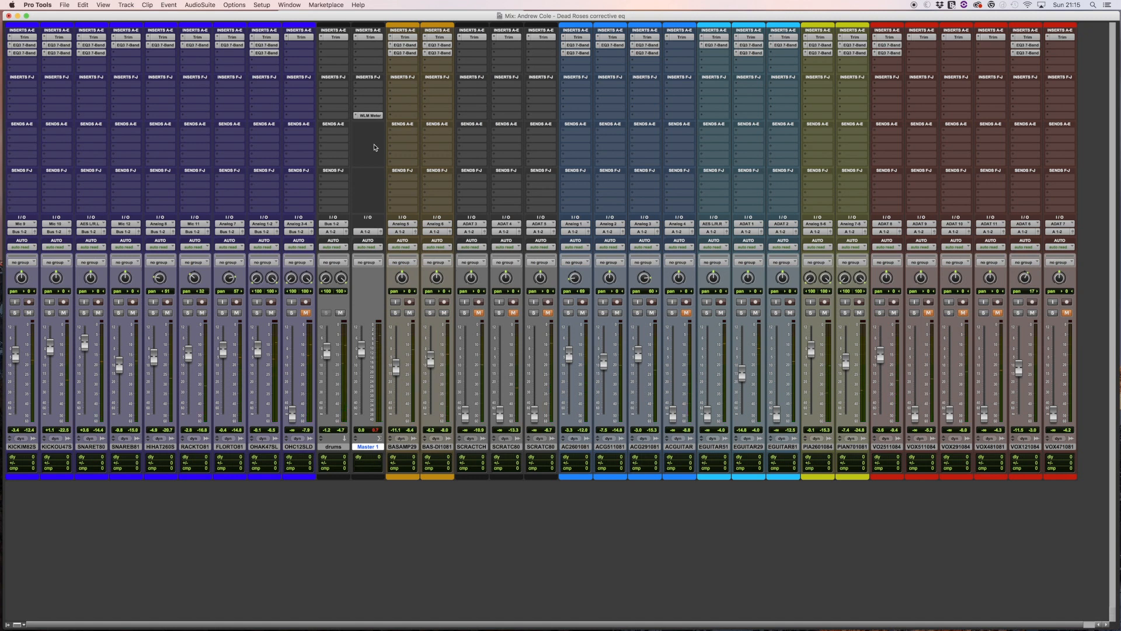
left_click(405, 46, "alt+super")
left_click(406, 53, "alt+super")
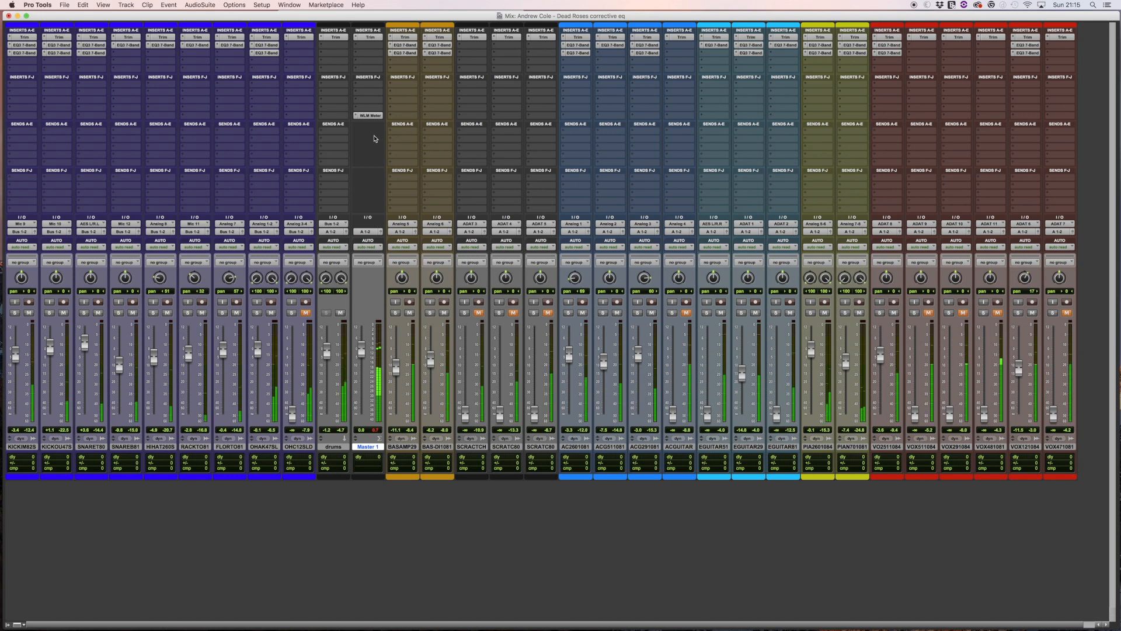
left_click(407, 53, "alt+super")
left_click(410, 45, "alt+super")
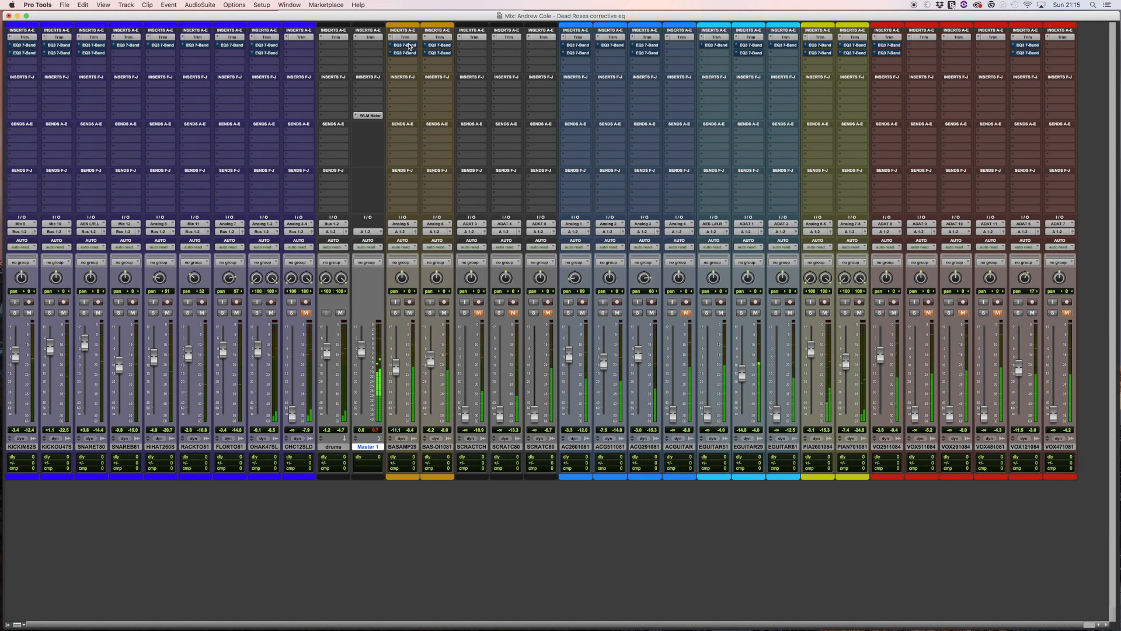
left_click(408, 53, "alt+super")
left_click(409, 53, "alt+super")
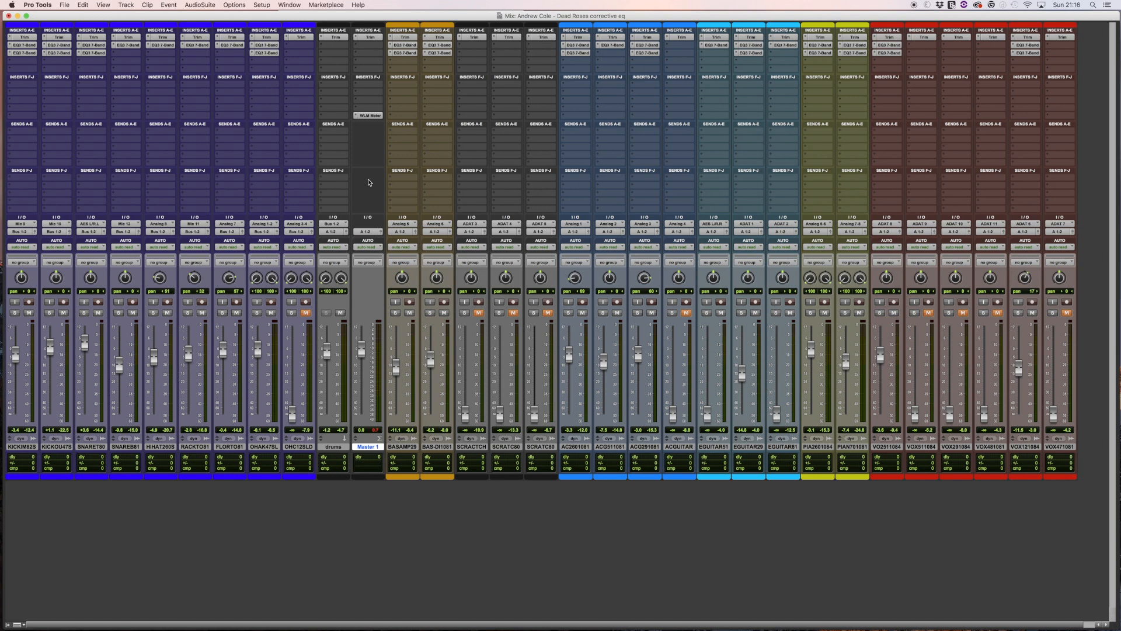
Solo the OHAK47SL track, set its second EQ3's LF band to a bell (Q 10), cut 273.4 Hz by 1.2 dB, and compare it in and out.
left_click(266, 53)
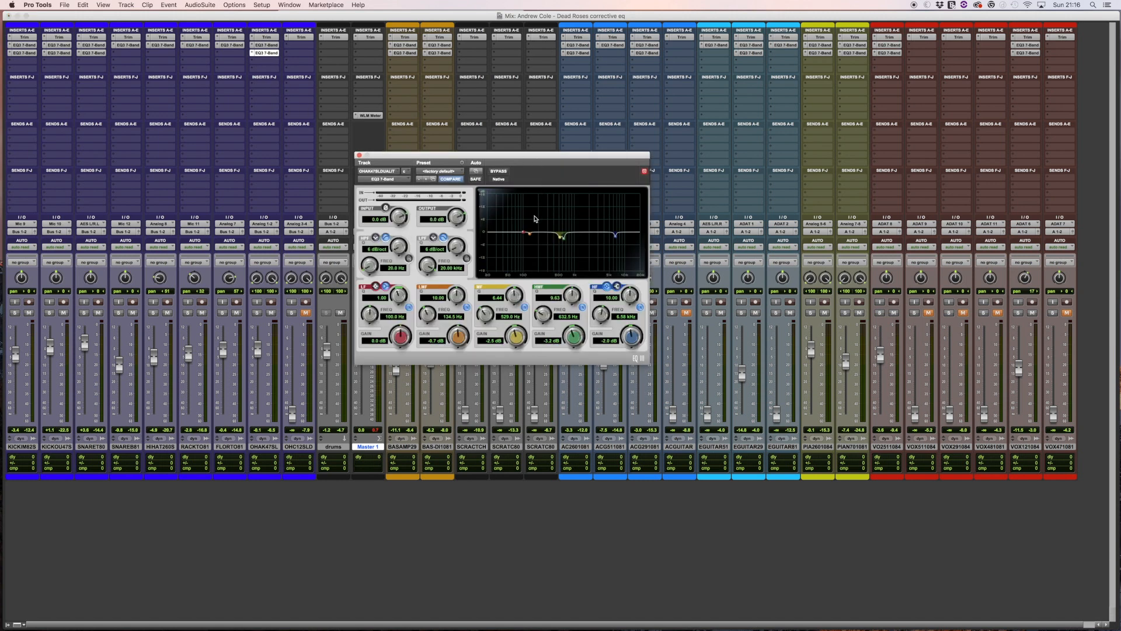
left_click(385, 285)
left_click(257, 313)
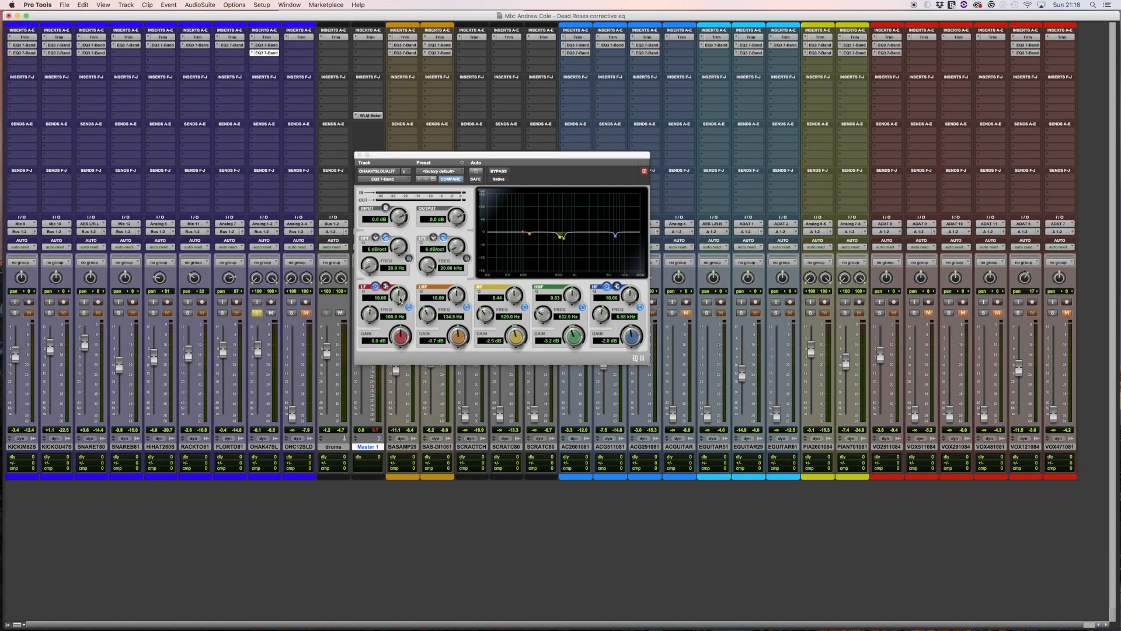
key("space")
left_click_drag(400, 338, 378, 285)
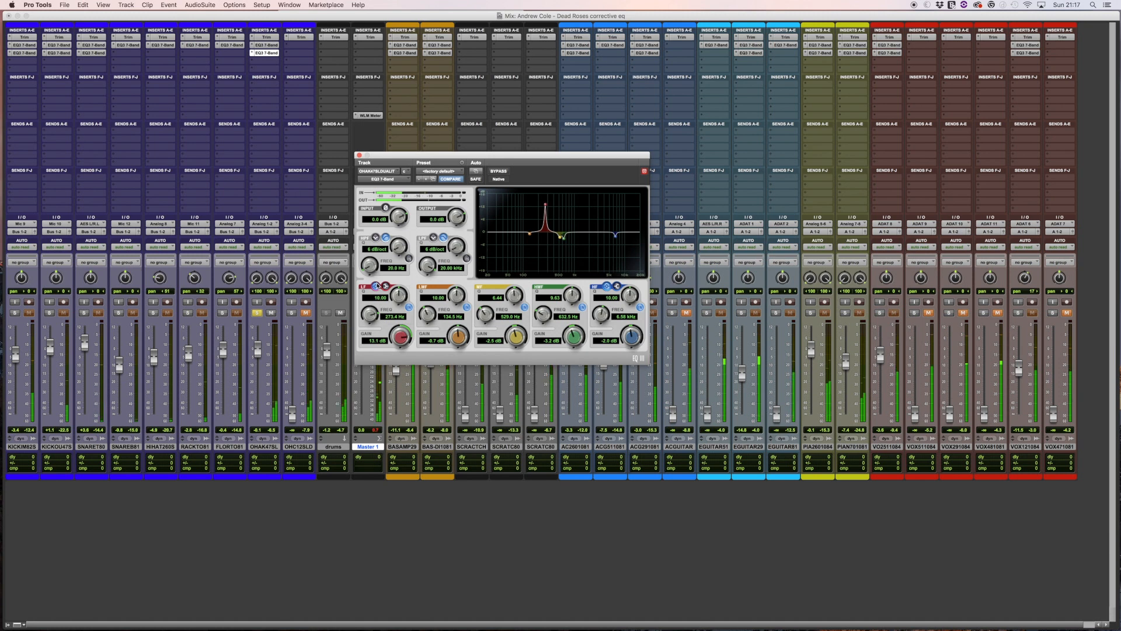
left_click_drag(399, 341, 395, 420)
left_click(409, 308)
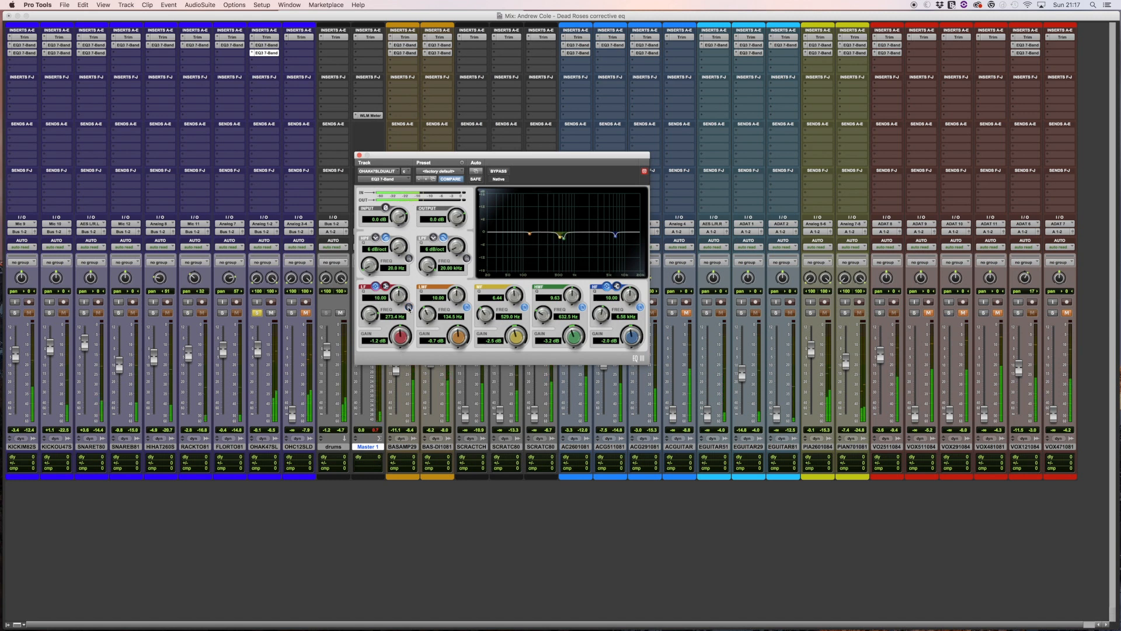
left_click(408, 307)
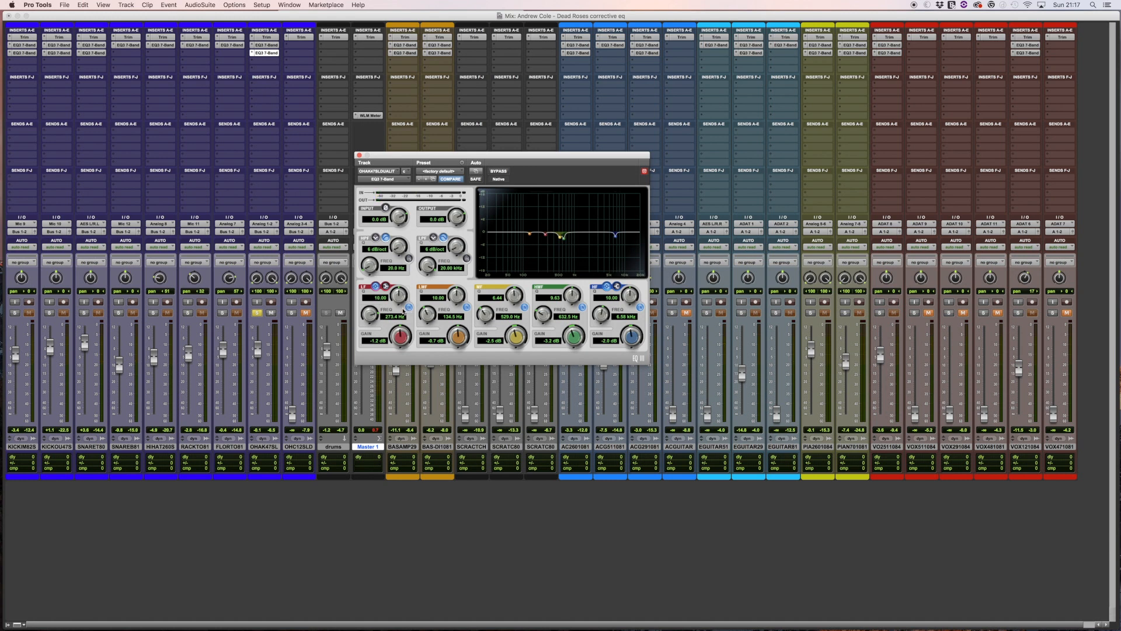
Unsolo the OHAK47SL track and compare its LF band cut switched in and out within the full mix, leaving the band out.
left_click(258, 313)
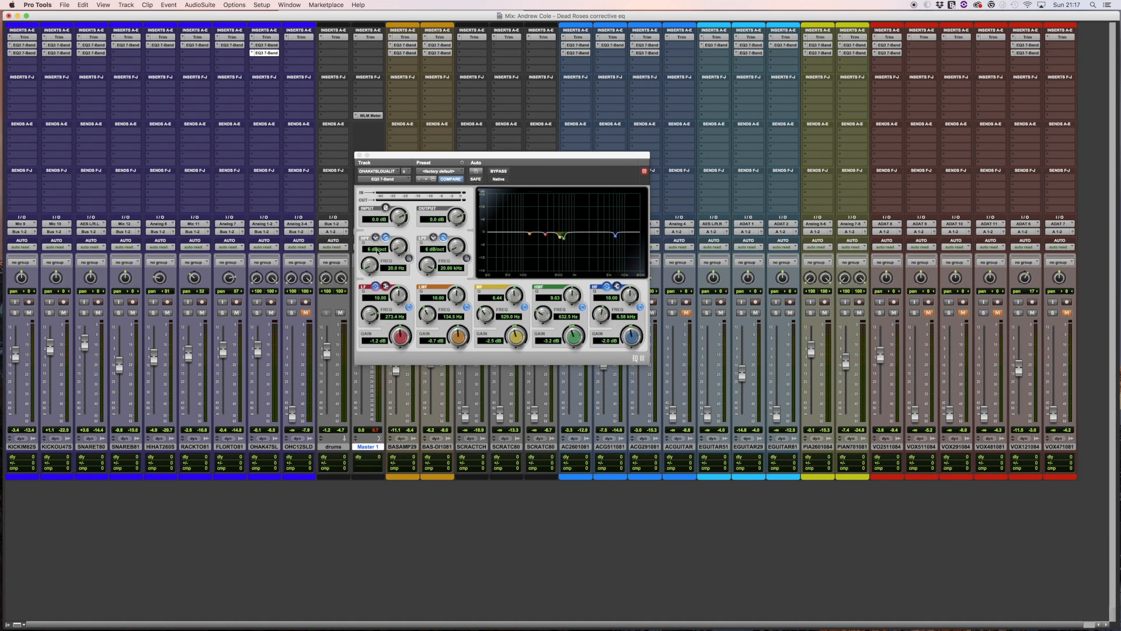
left_click(408, 308)
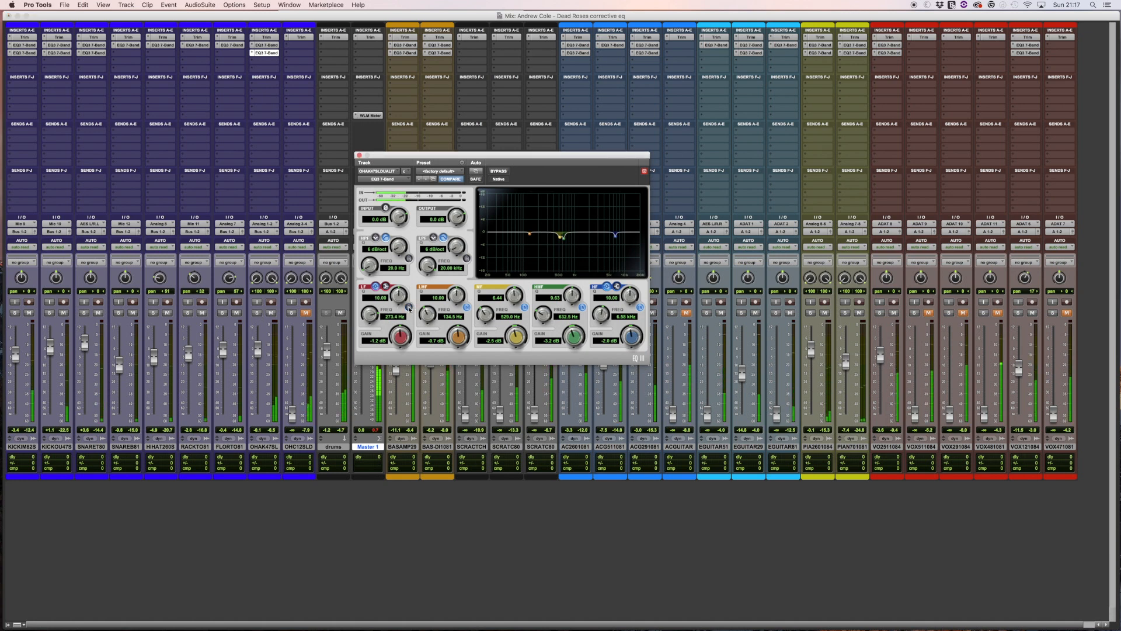
left_click(408, 306)
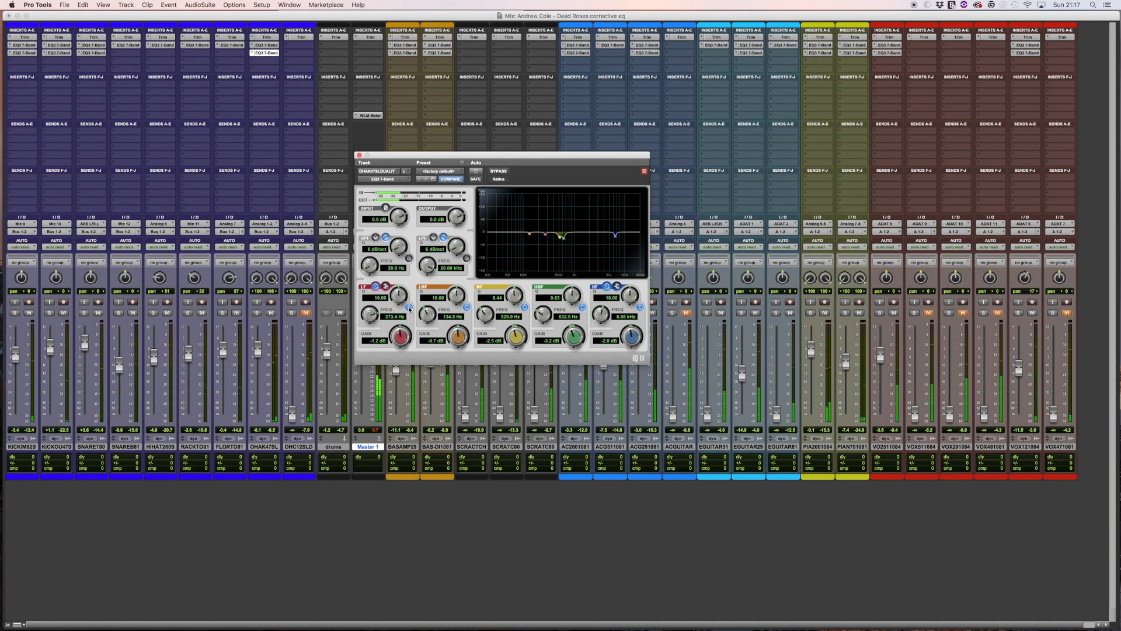
left_click(408, 306)
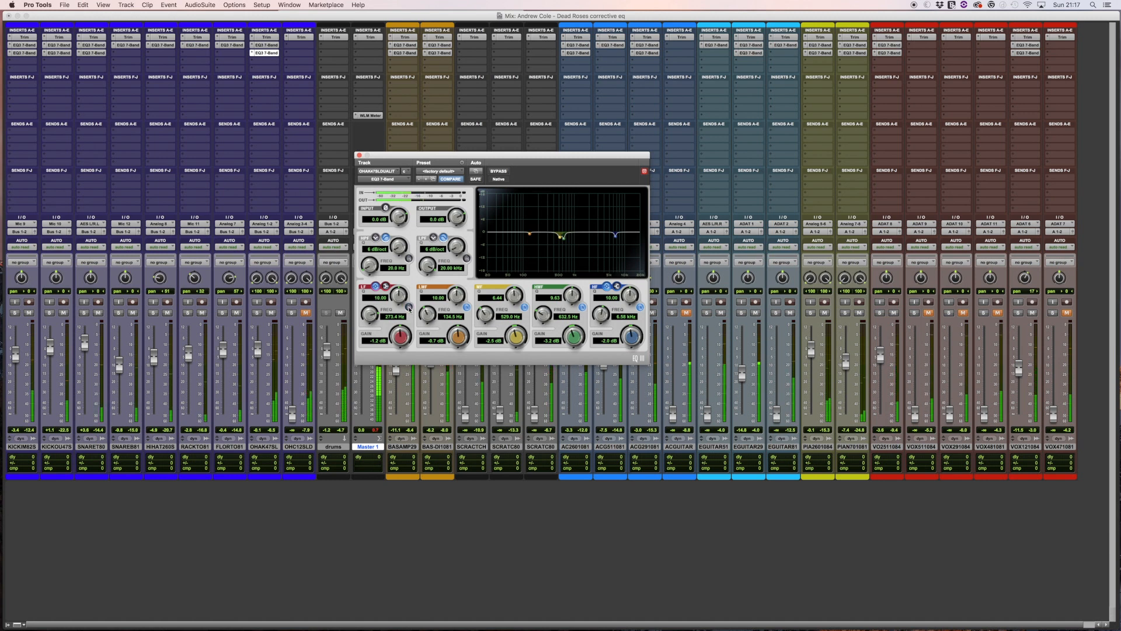
left_click(408, 305)
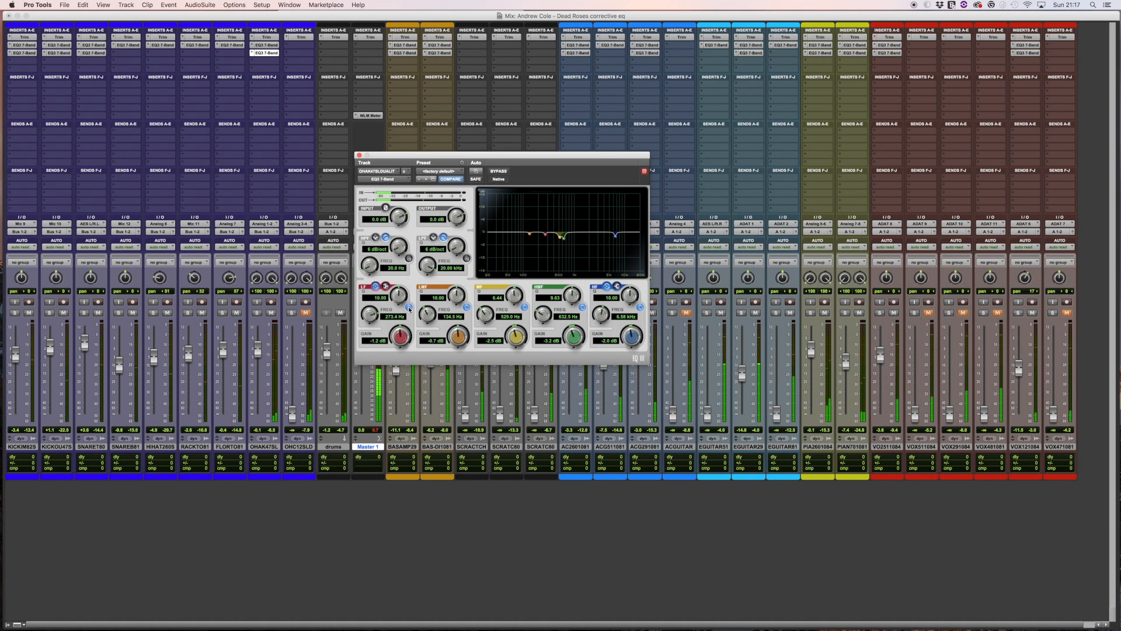
left_click(408, 306)
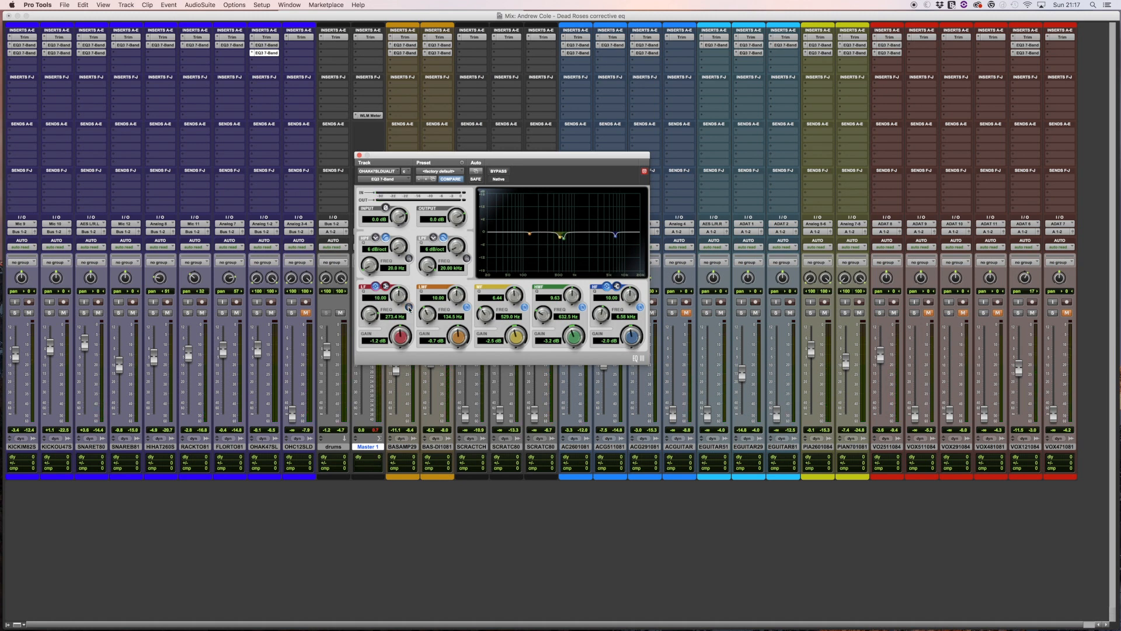